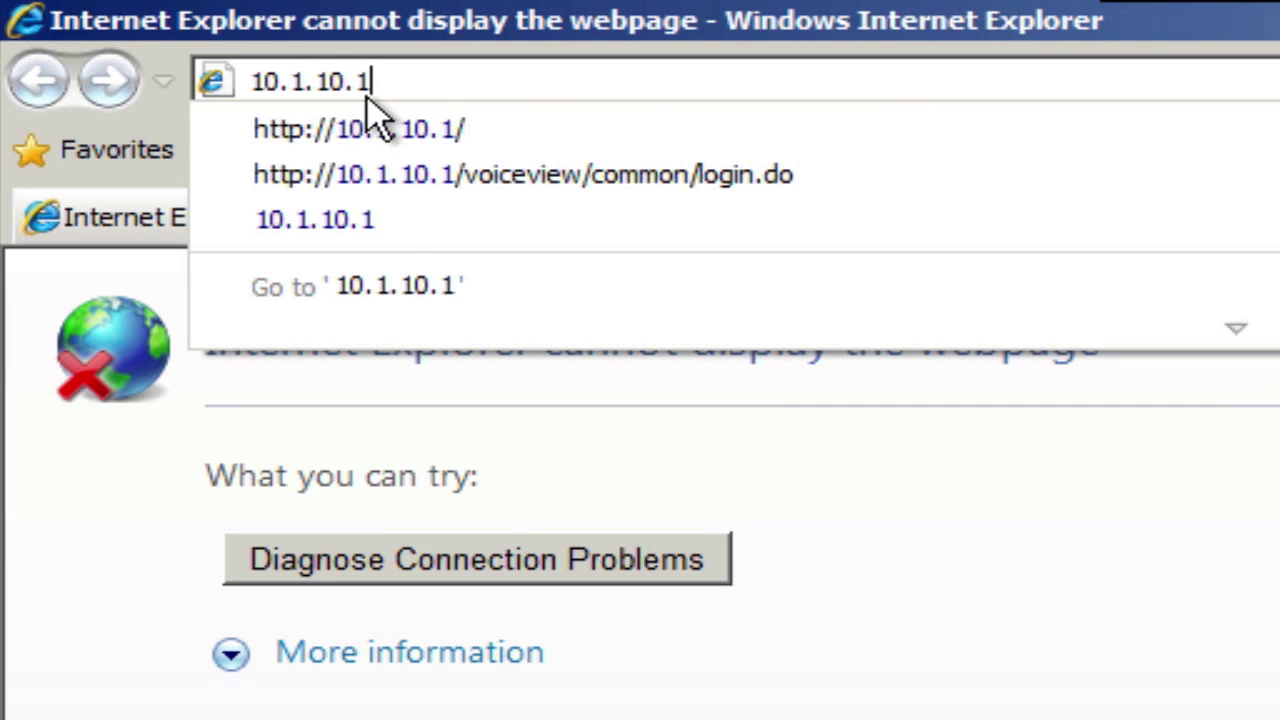
# - Load the UC500 admin page at 10.1.10.1 and log in with the admin credentials
pyautogui.press('Return')
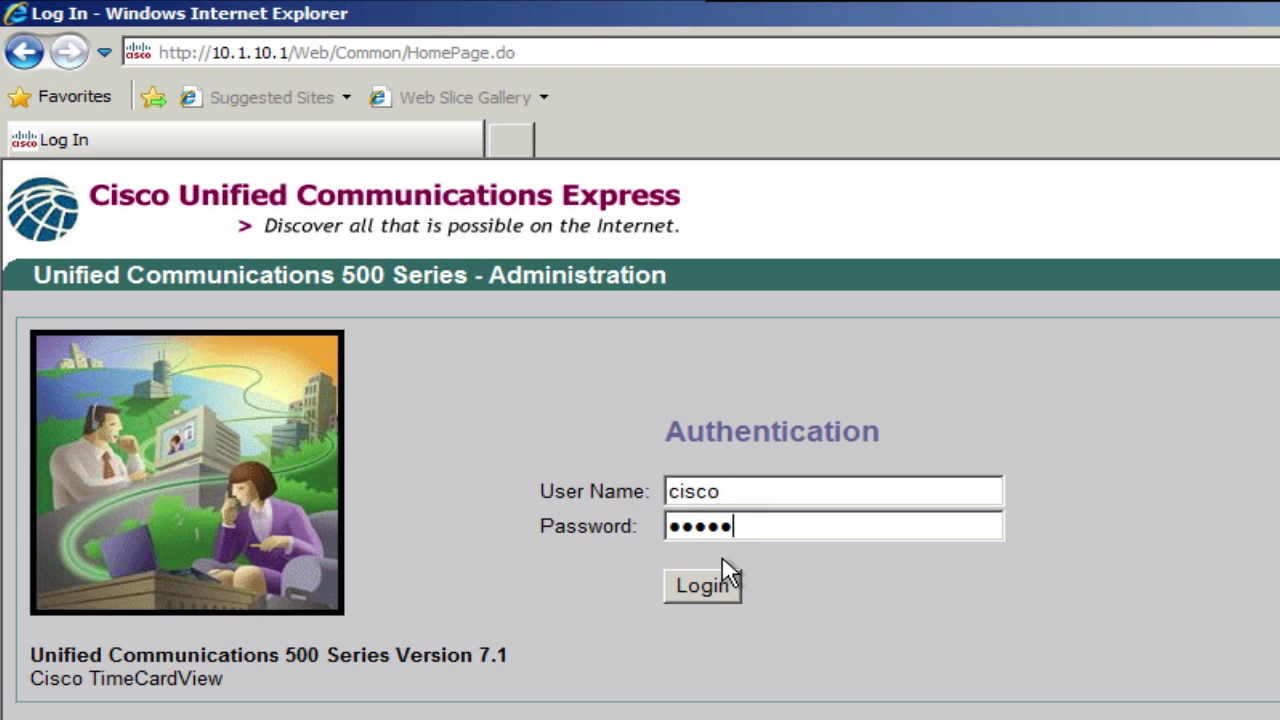
pyautogui.click(719, 592)
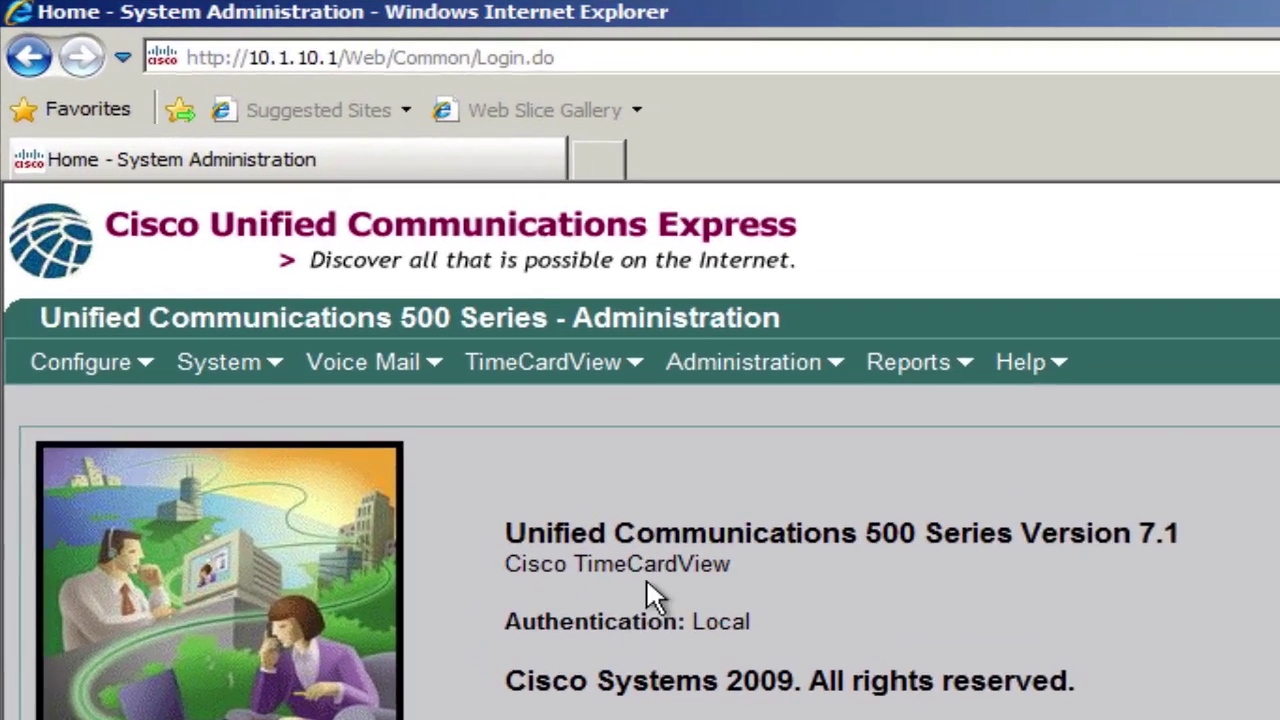
# - Tick Enable Integrated Messaging in Voice Mail > Integrated Messaging > Service Configuration and apply it
pyautogui.moveTo(422, 370)
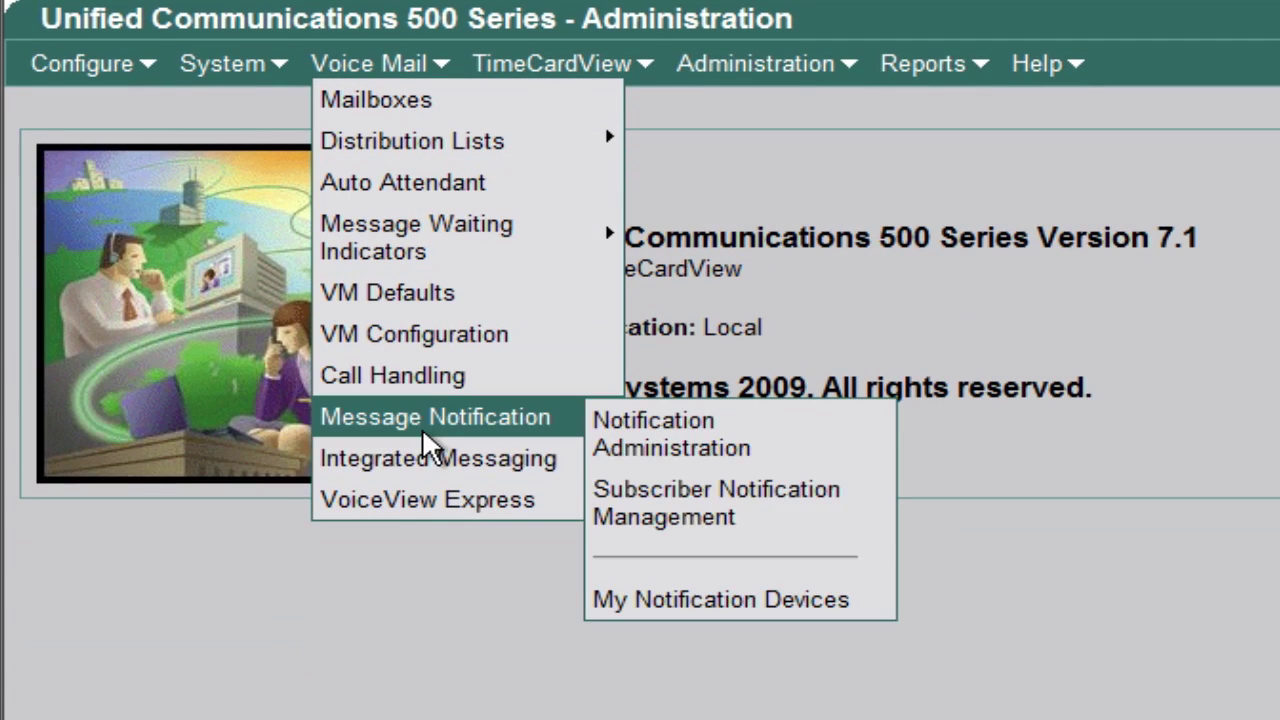
pyautogui.moveTo(430, 462)
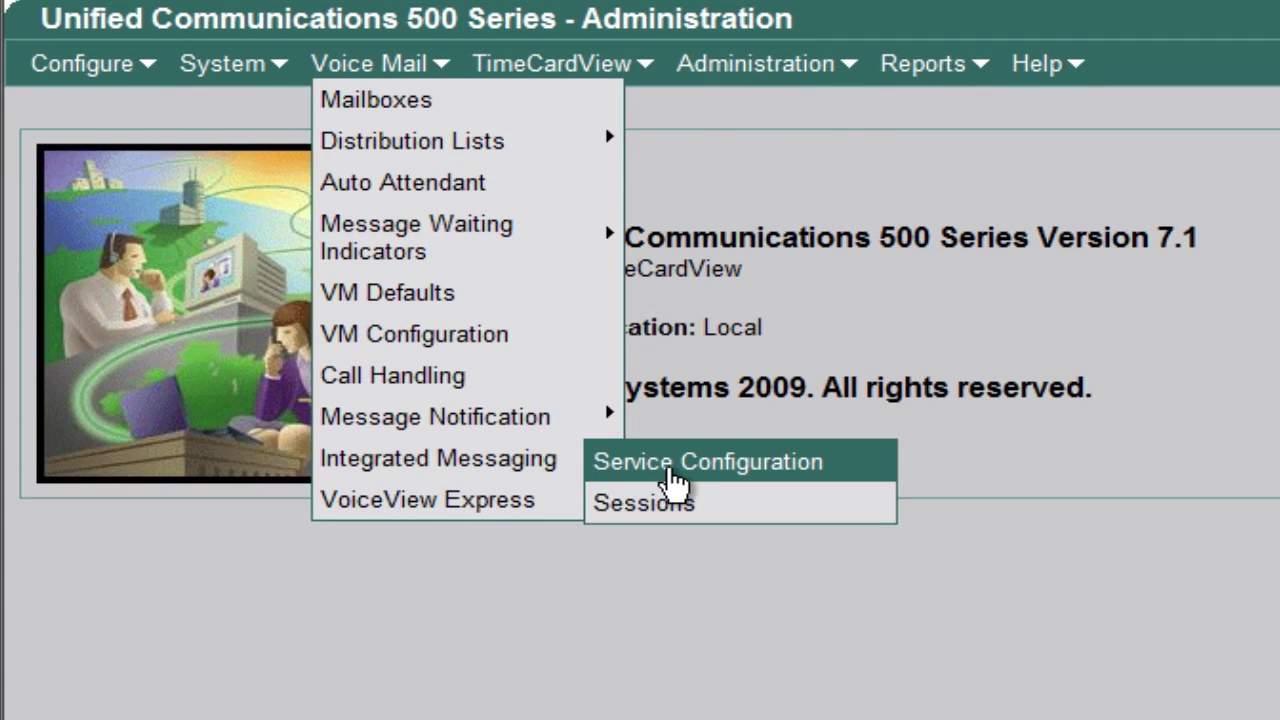
pyautogui.click(670, 470)
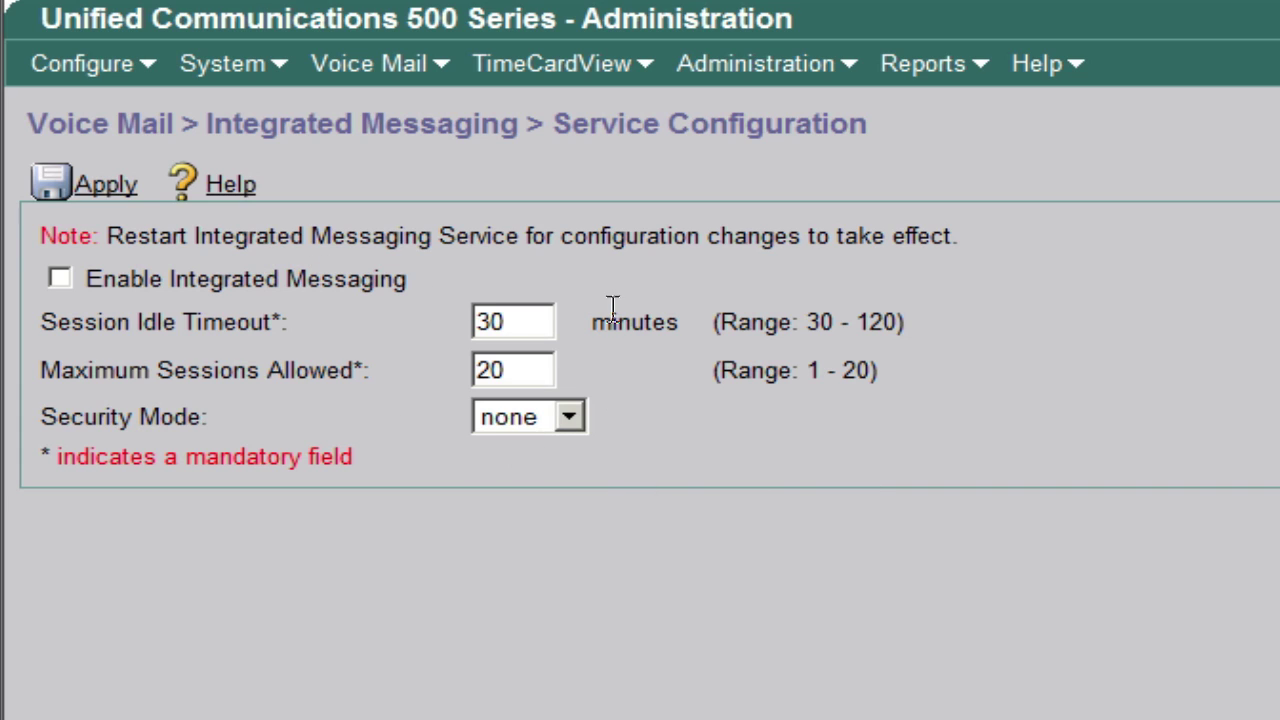
pyautogui.click(61, 282)
pyautogui.click(116, 193)
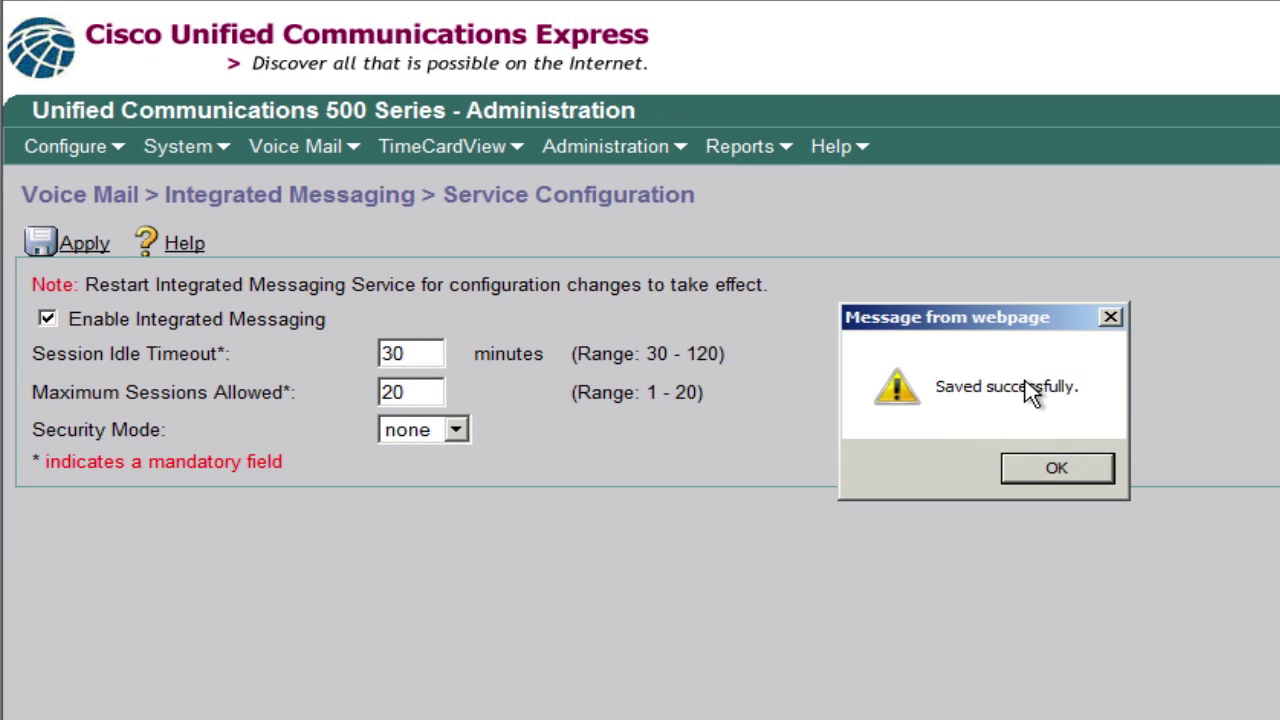
pyautogui.click(1047, 479)
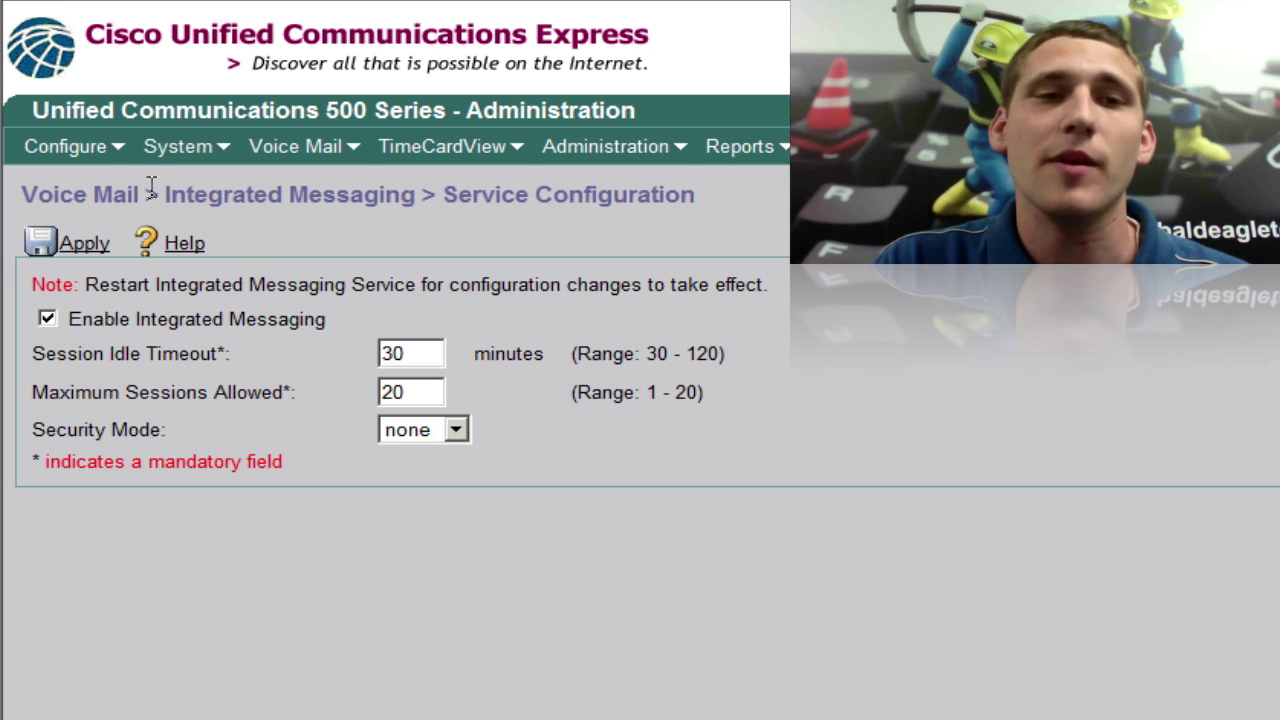
# - Open the Configure > Users list and start adding a new user
pyautogui.click(100, 150)
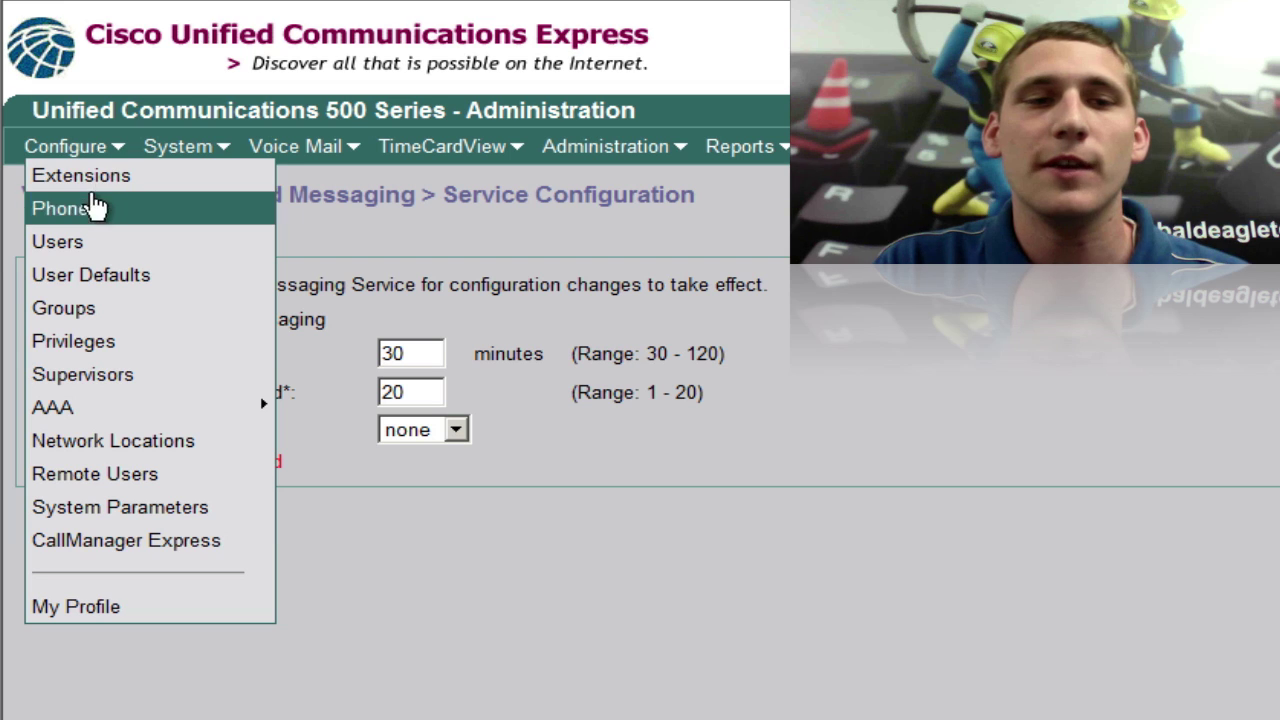
pyautogui.click(89, 243)
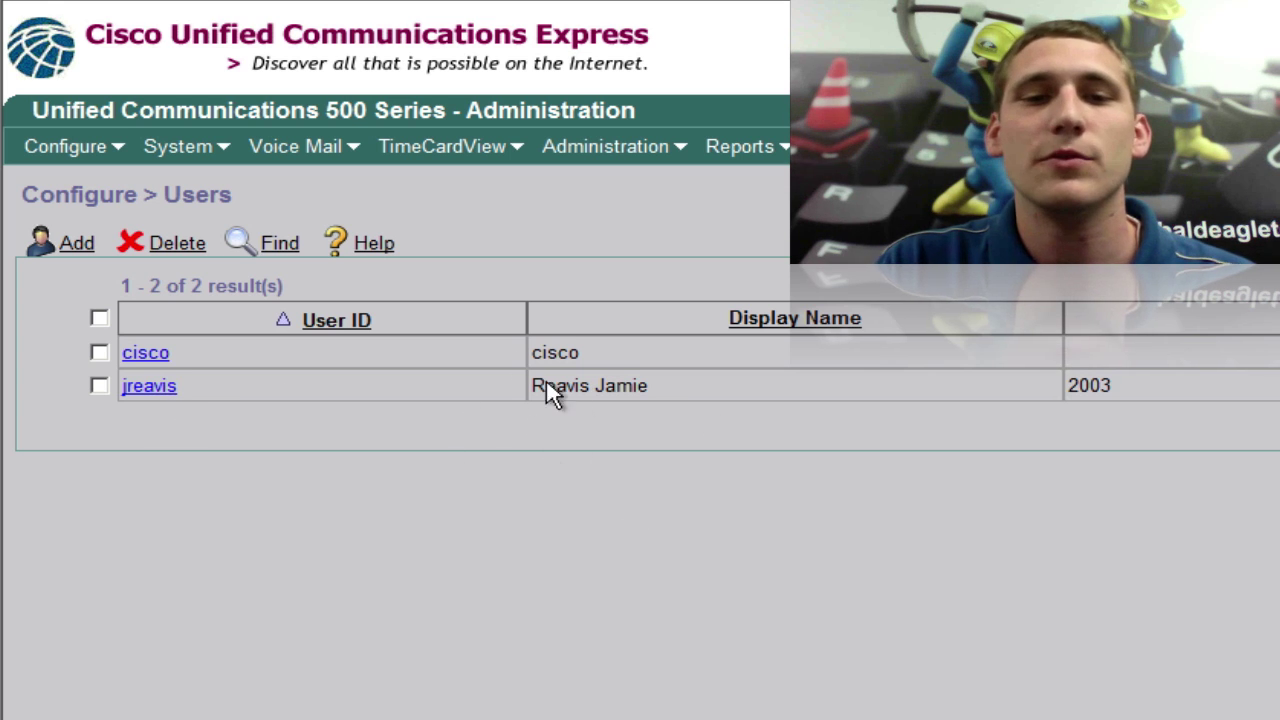
pyautogui.click(70, 248)
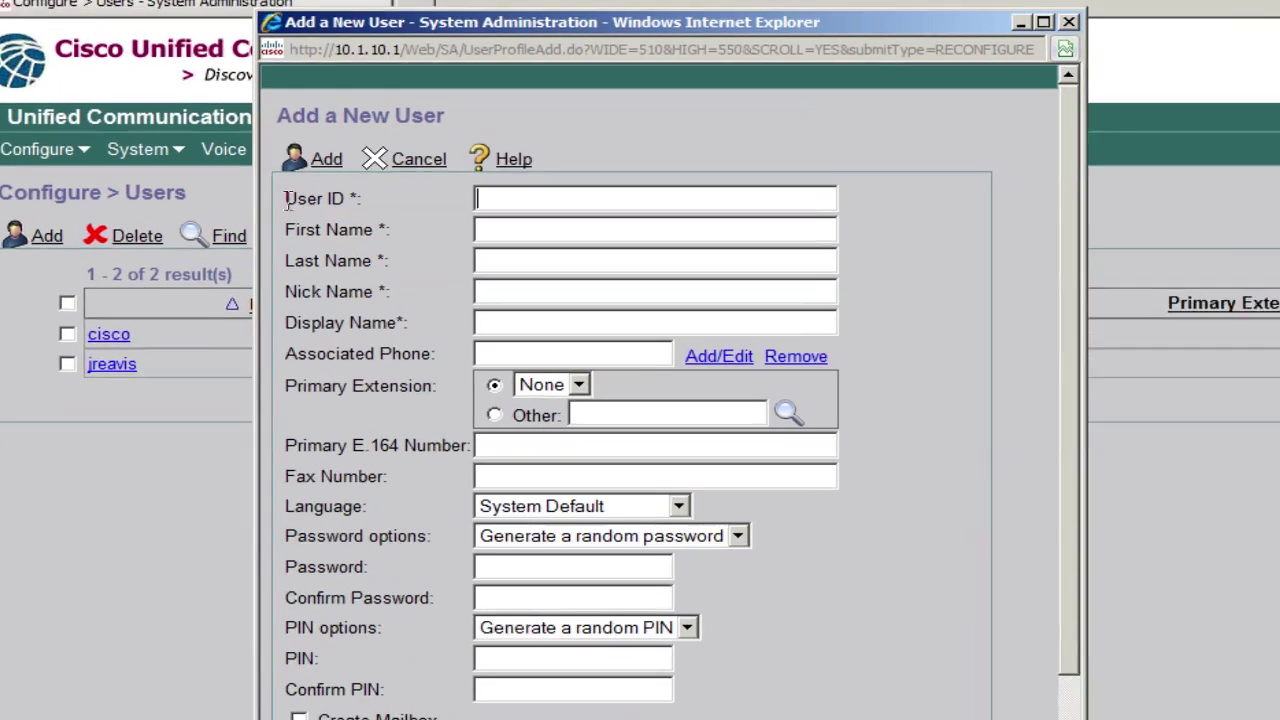
# - Enter the user ID, first and last name, and a custom primary extension 2002
pyautogui.moveTo(325, 197); pyautogui.dragTo(474, 189)
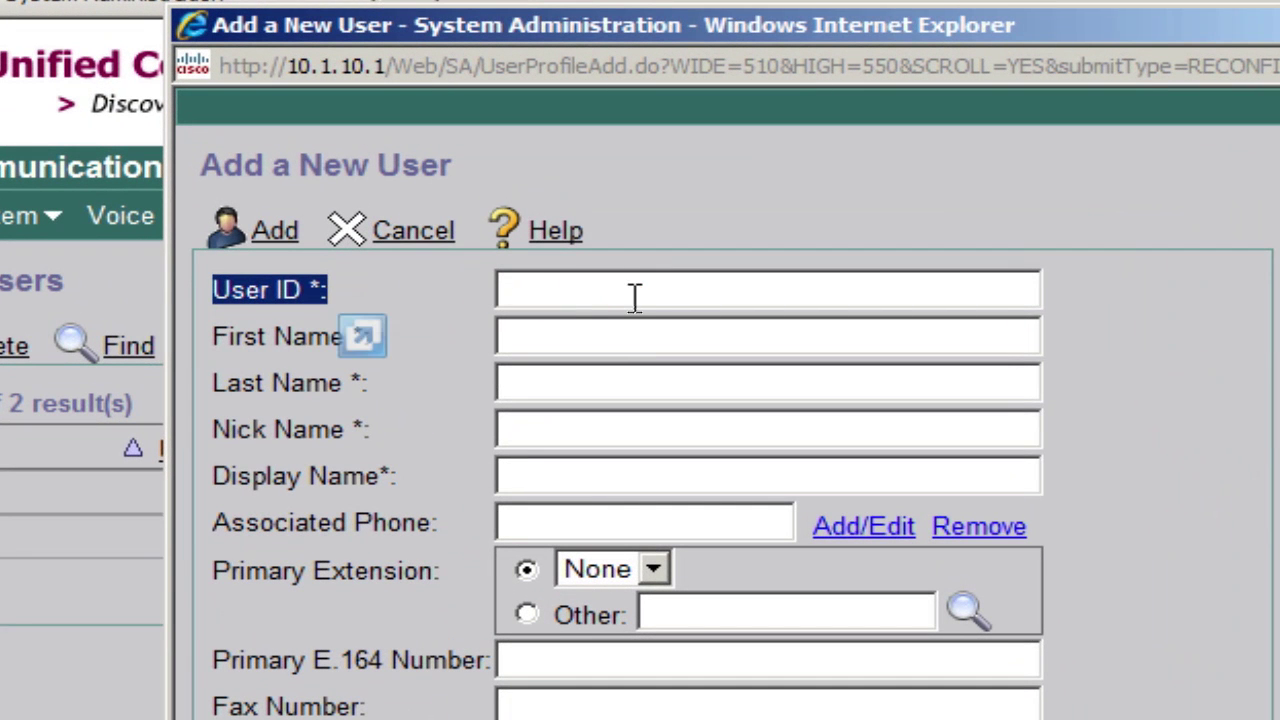
pyautogui.click(558, 194)
pyautogui.write('johnd')
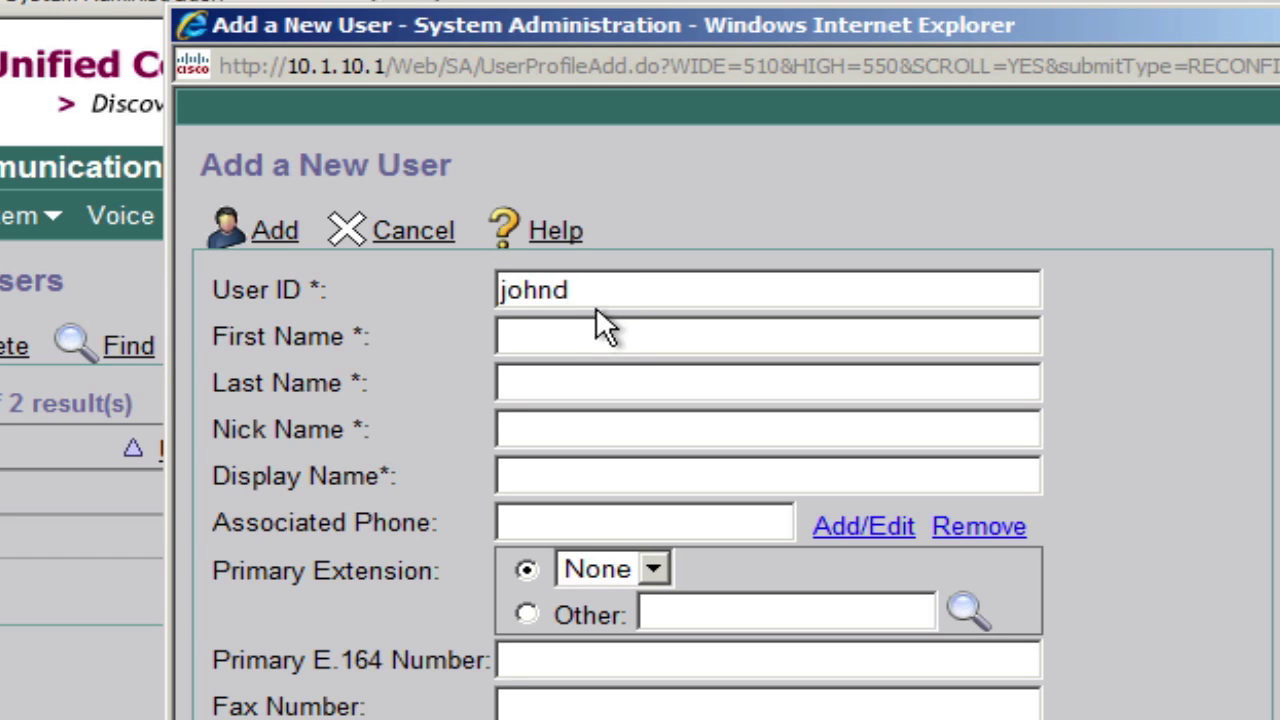
pyautogui.click(576, 332)
pyautogui.write('john')
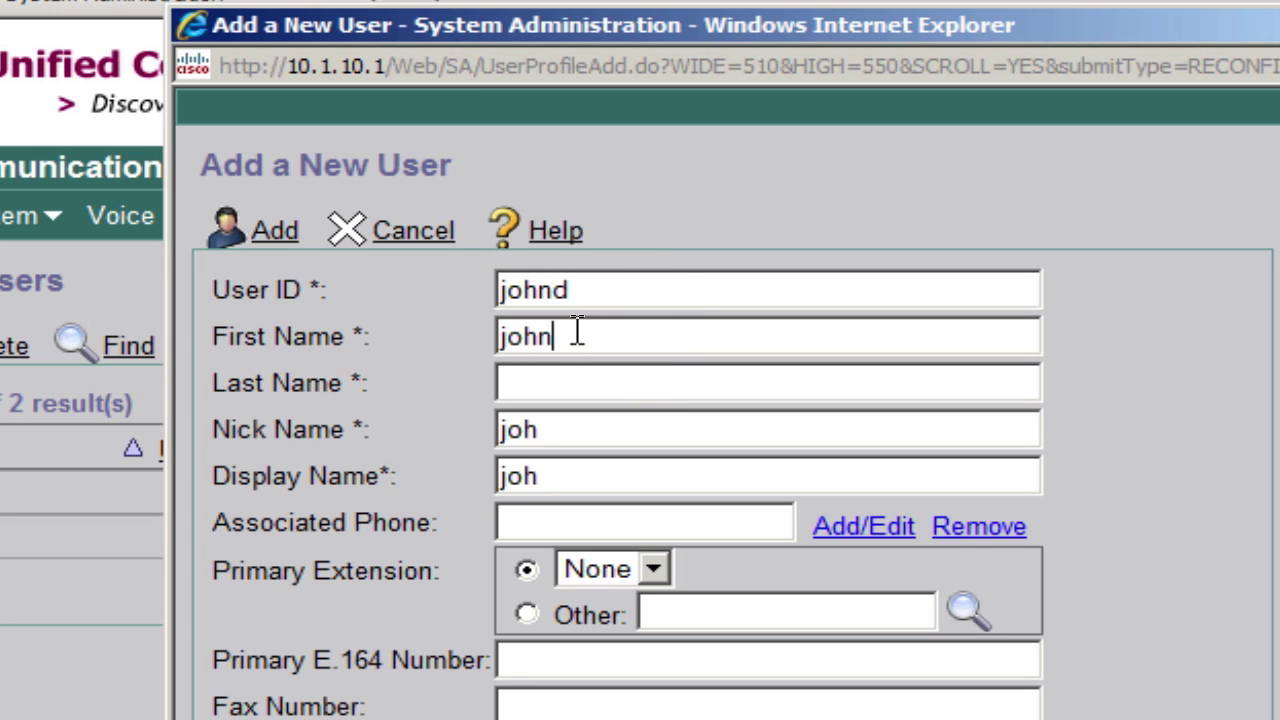
pyautogui.press('Tab')
pyautogui.write('doe')
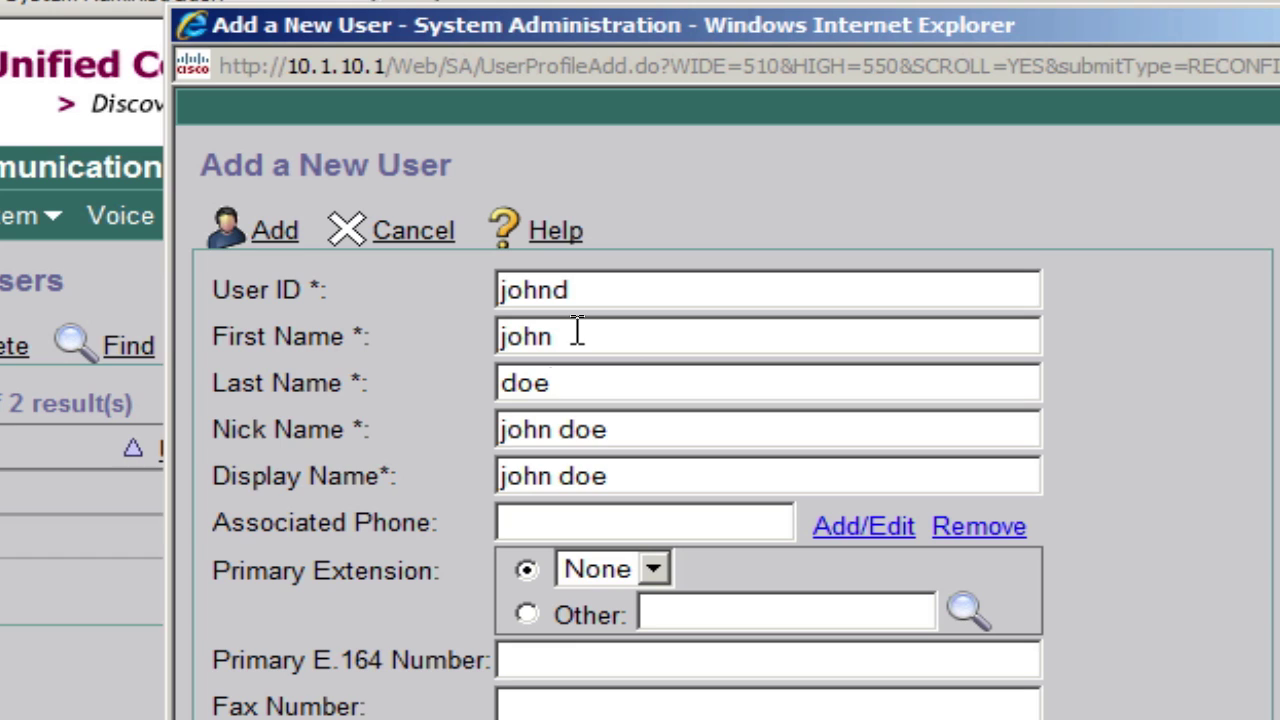
pyautogui.click(528, 618)
pyautogui.click(644, 614)
pyautogui.write('2002')
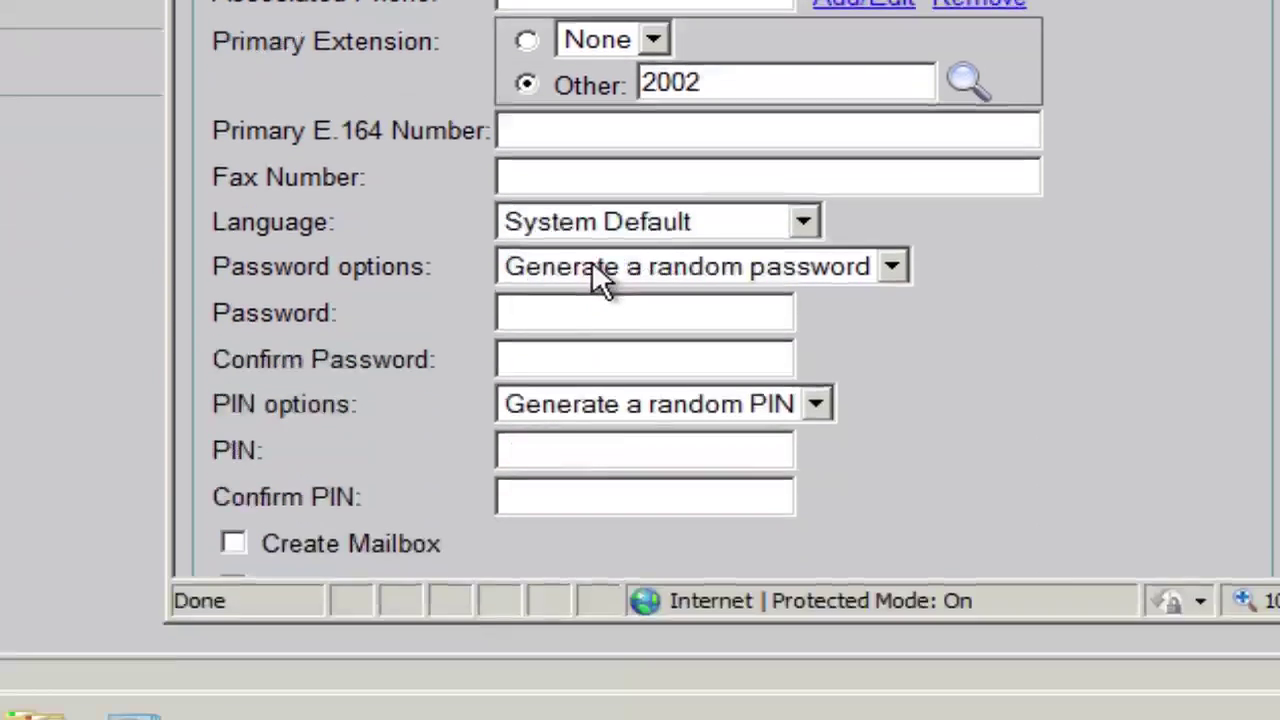
# - Set Password options to 'specified below', then enter and confirm the user's password
pyautogui.click(591, 222)
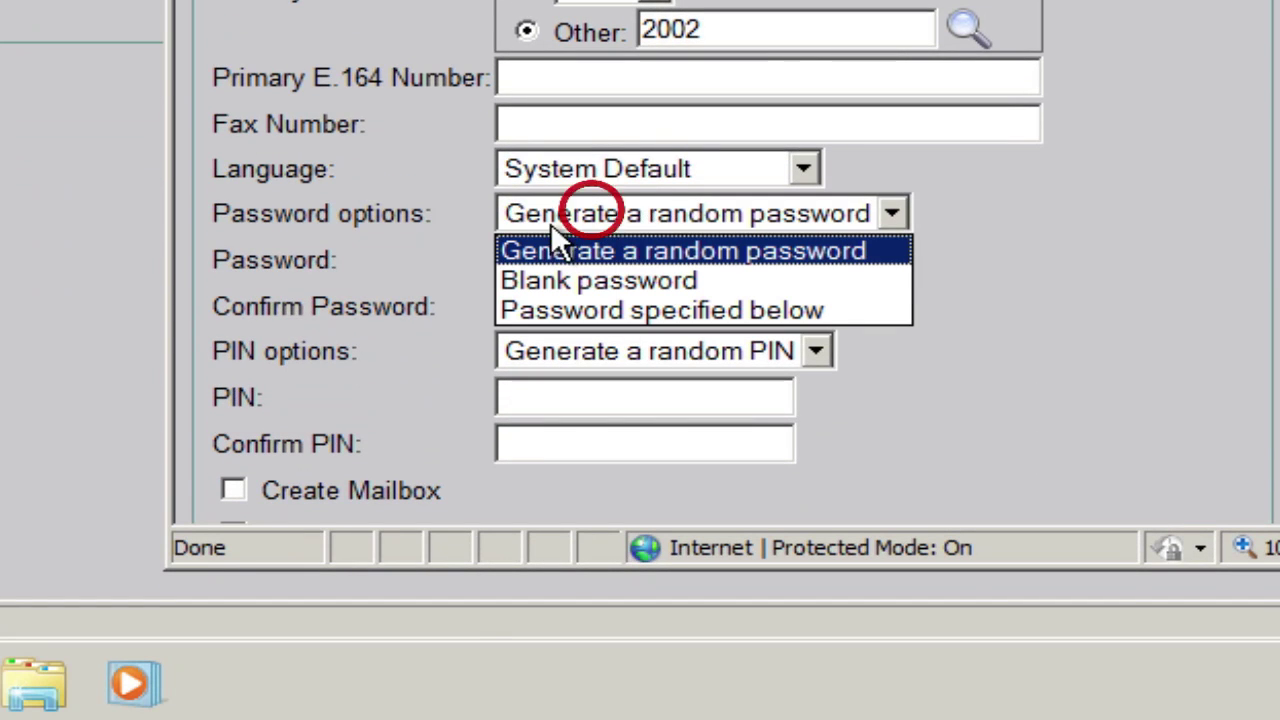
pyautogui.click(573, 306)
pyautogui.click(577, 270)
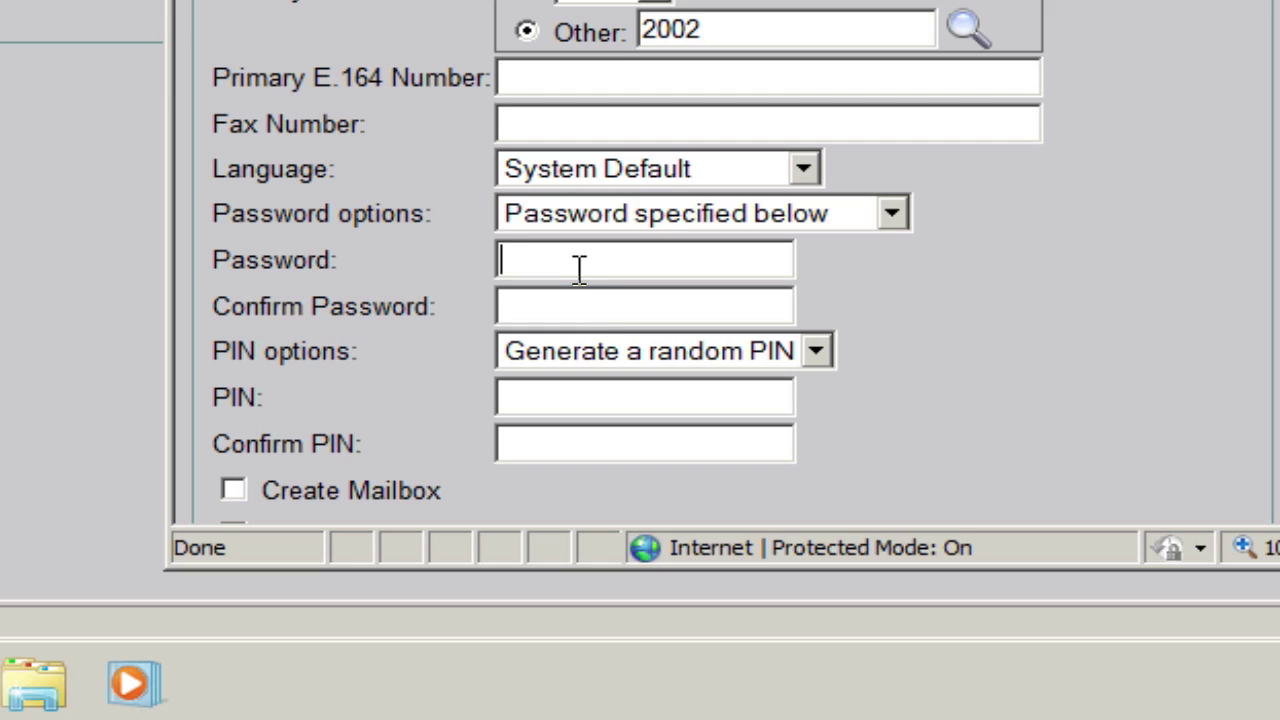
pyautogui.write('1234')
pyautogui.click(583, 300)
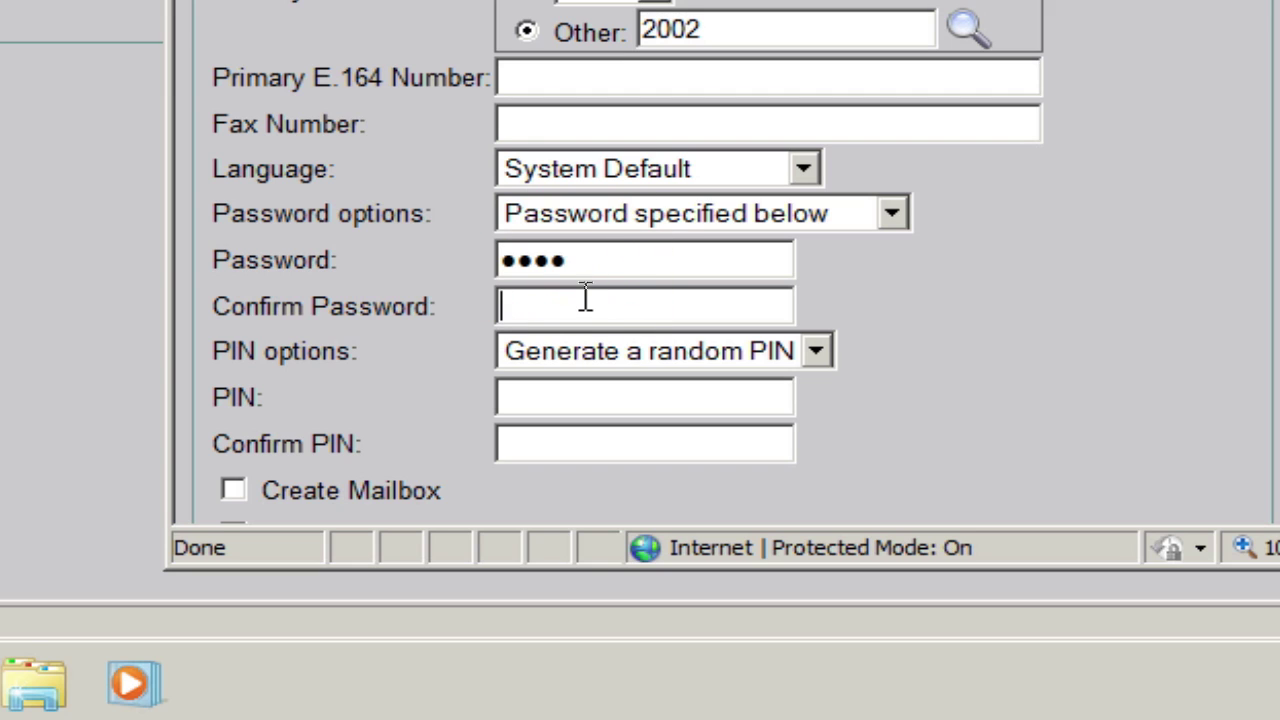
pyautogui.write('1234')
# - Set PIN options to 'specified below', then enter and confirm the user's PIN
pyautogui.click(608, 352)
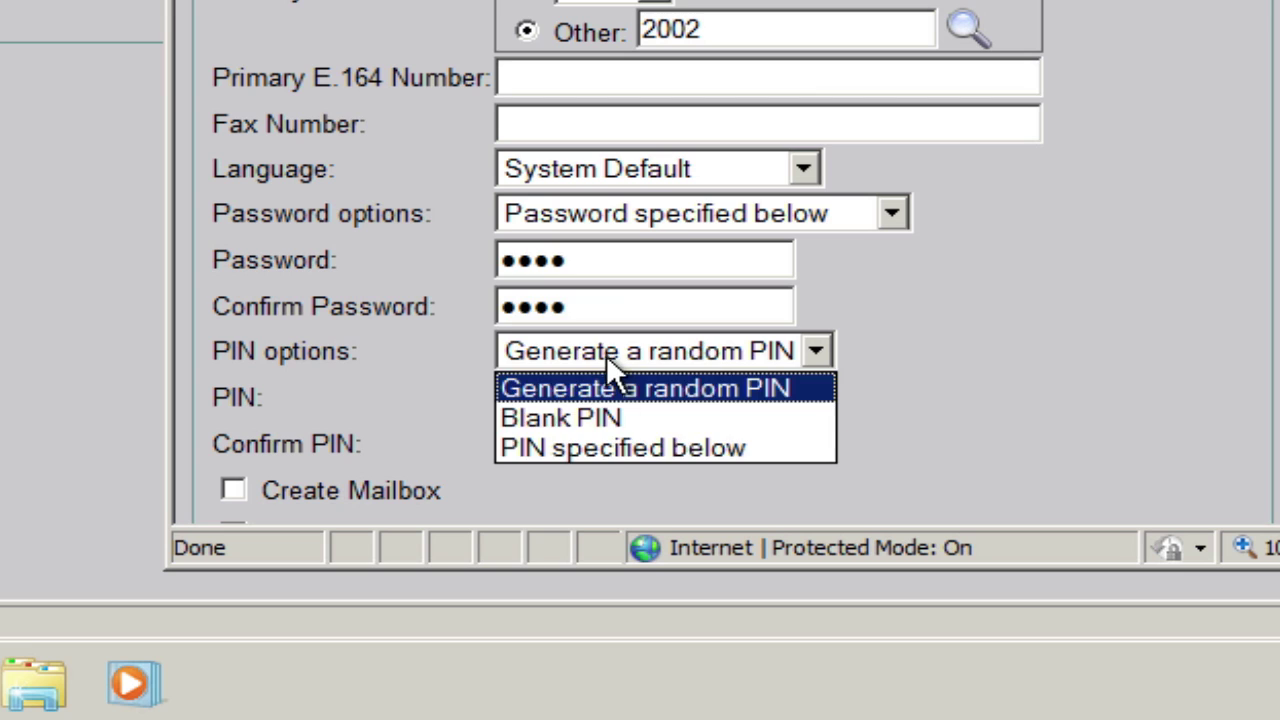
pyautogui.click(597, 447)
pyautogui.click(581, 398)
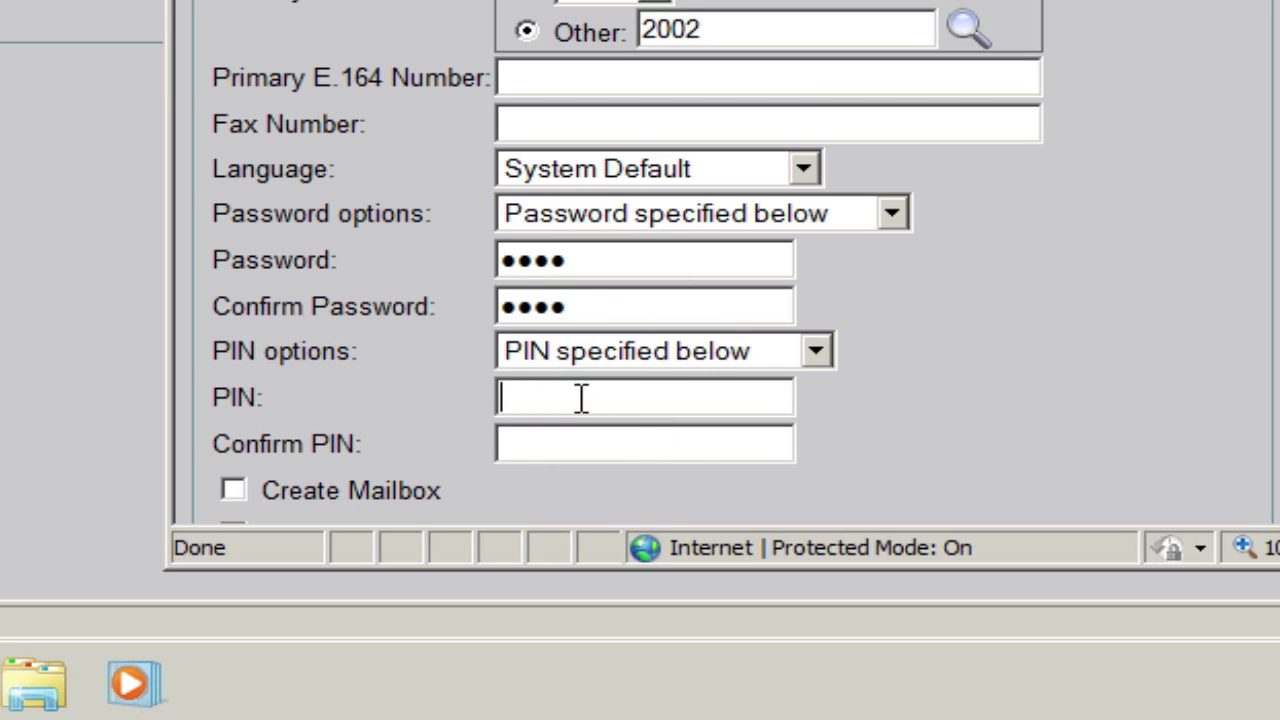
pyautogui.write('1234')
pyautogui.click(590, 437)
pyautogui.write('1234')
# - Tick Create Mailbox so a voicemail mailbox is made with the account
pyautogui.scroll(-1, 590, 432)
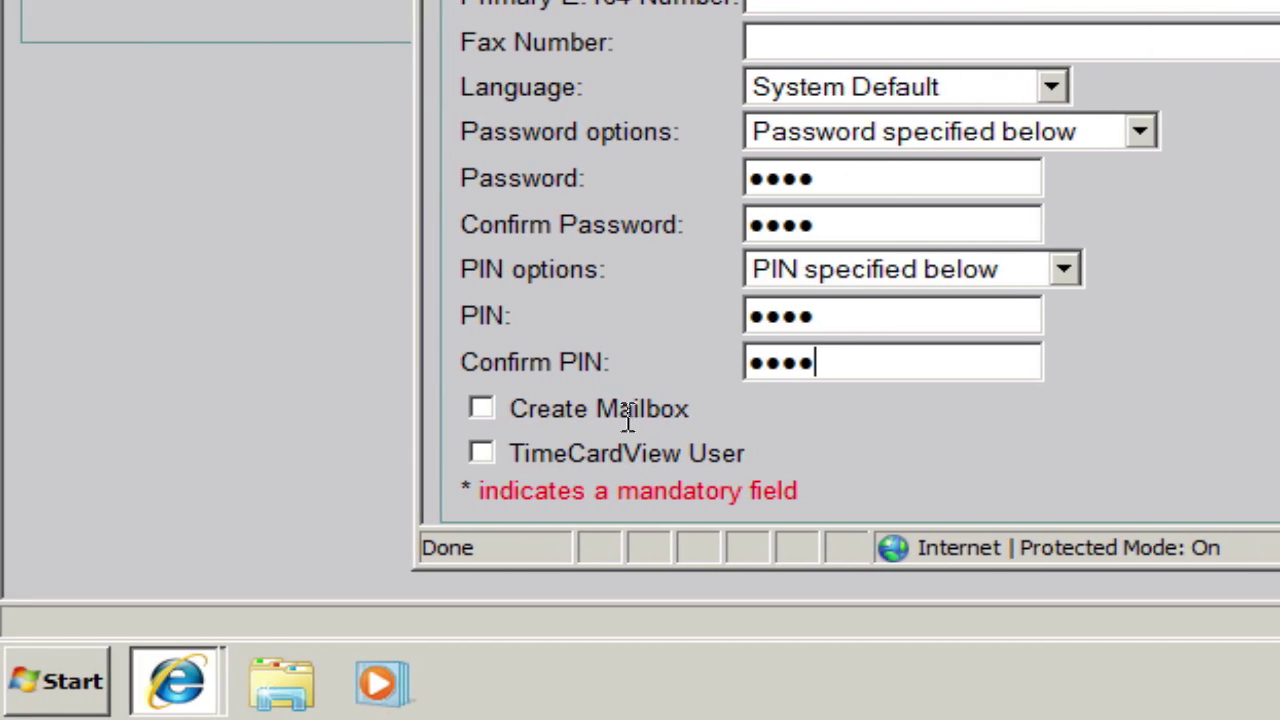
pyautogui.click(484, 409)
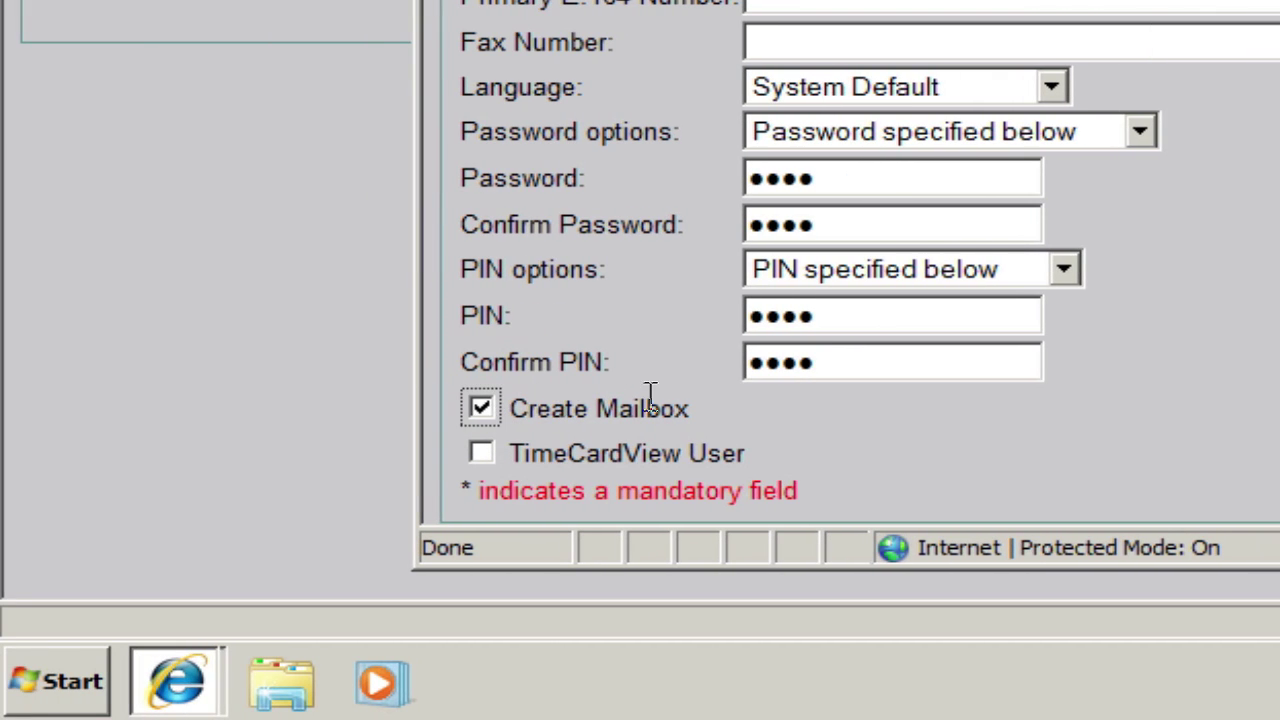
pyautogui.scroll(1, 654, 384)
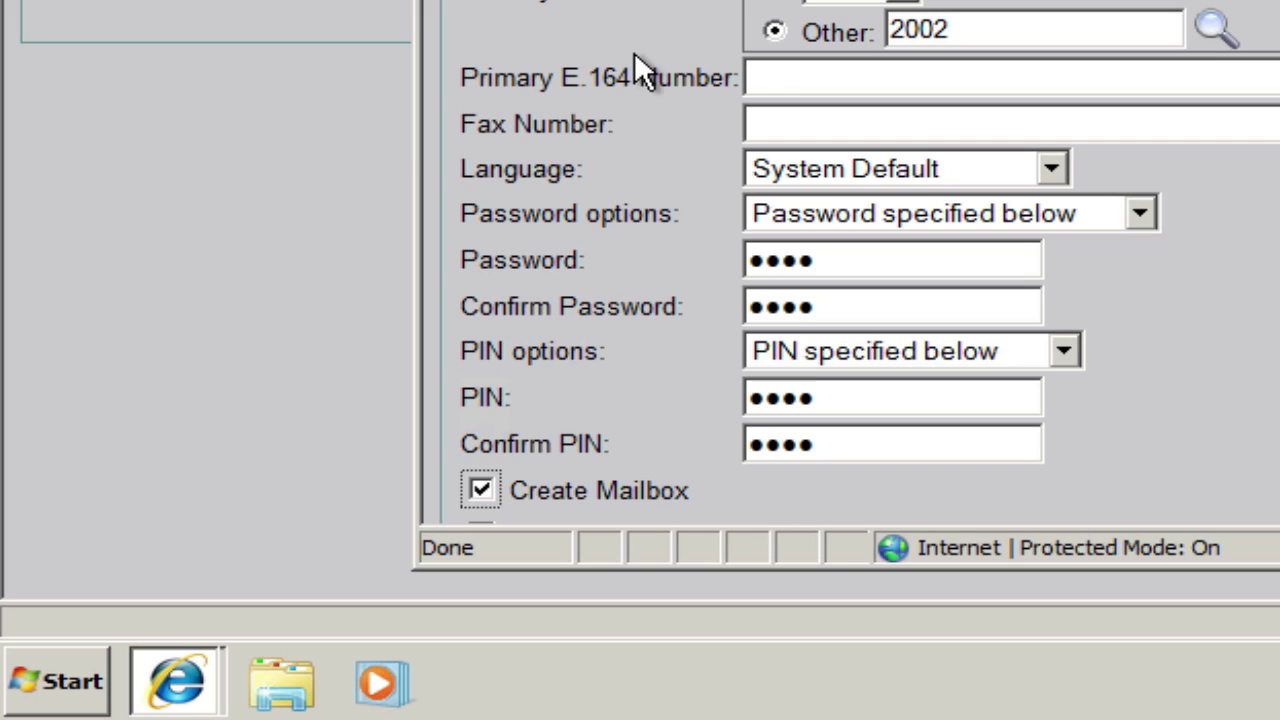
pyautogui.scroll(-1, 630, 80)
pyautogui.scroll(1, 626, 90)
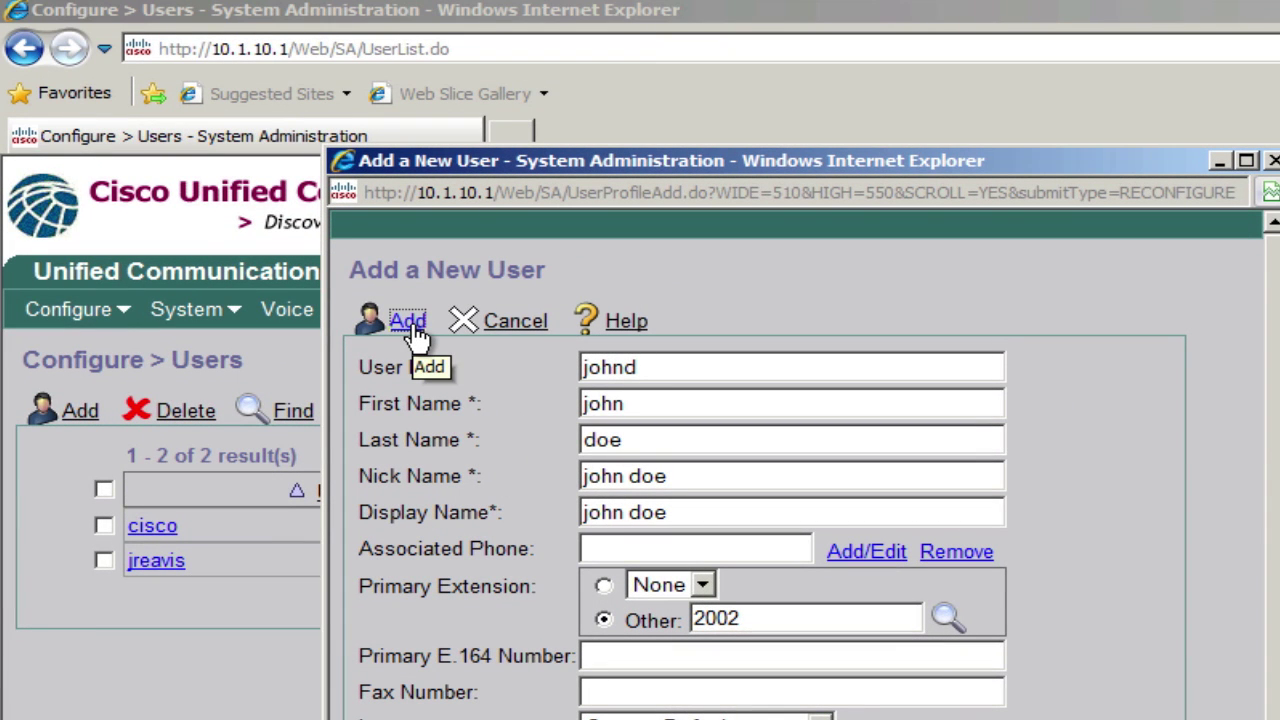
# - Add the user, review the Add a New Mailbox form, and create the mailbox
pyautogui.click(414, 330)
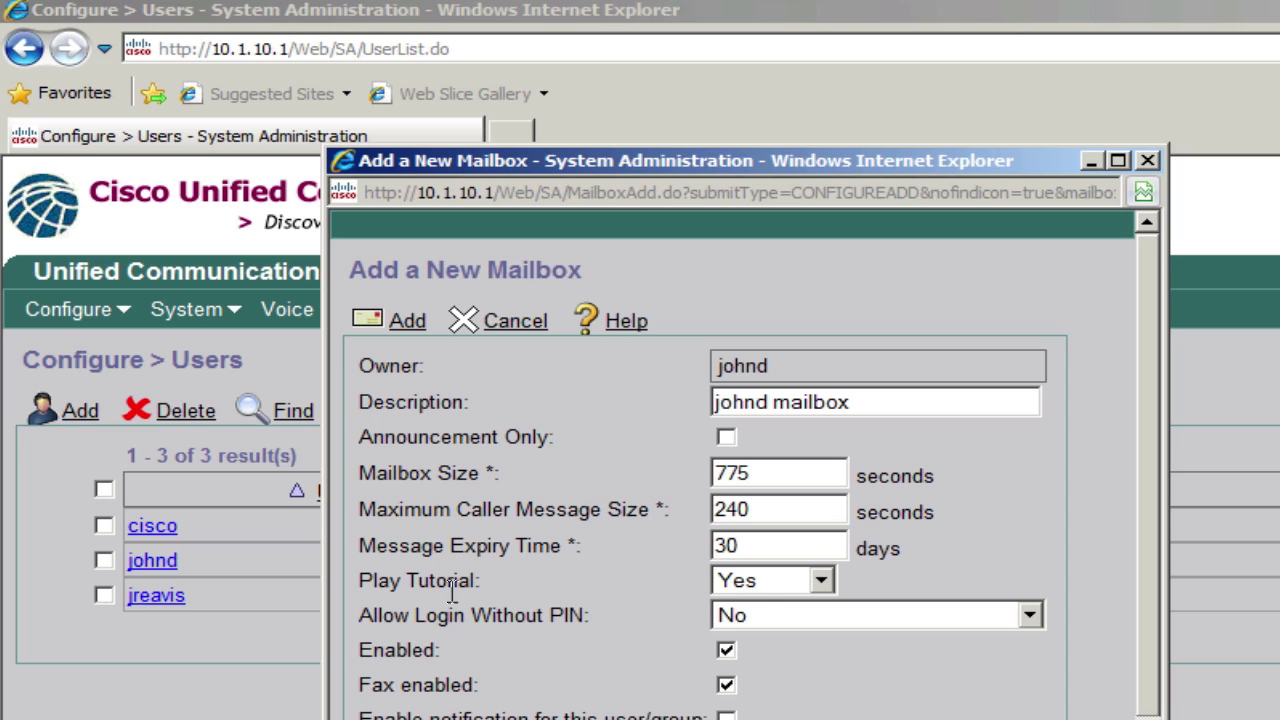
pyautogui.click(760, 588)
pyautogui.click(758, 586)
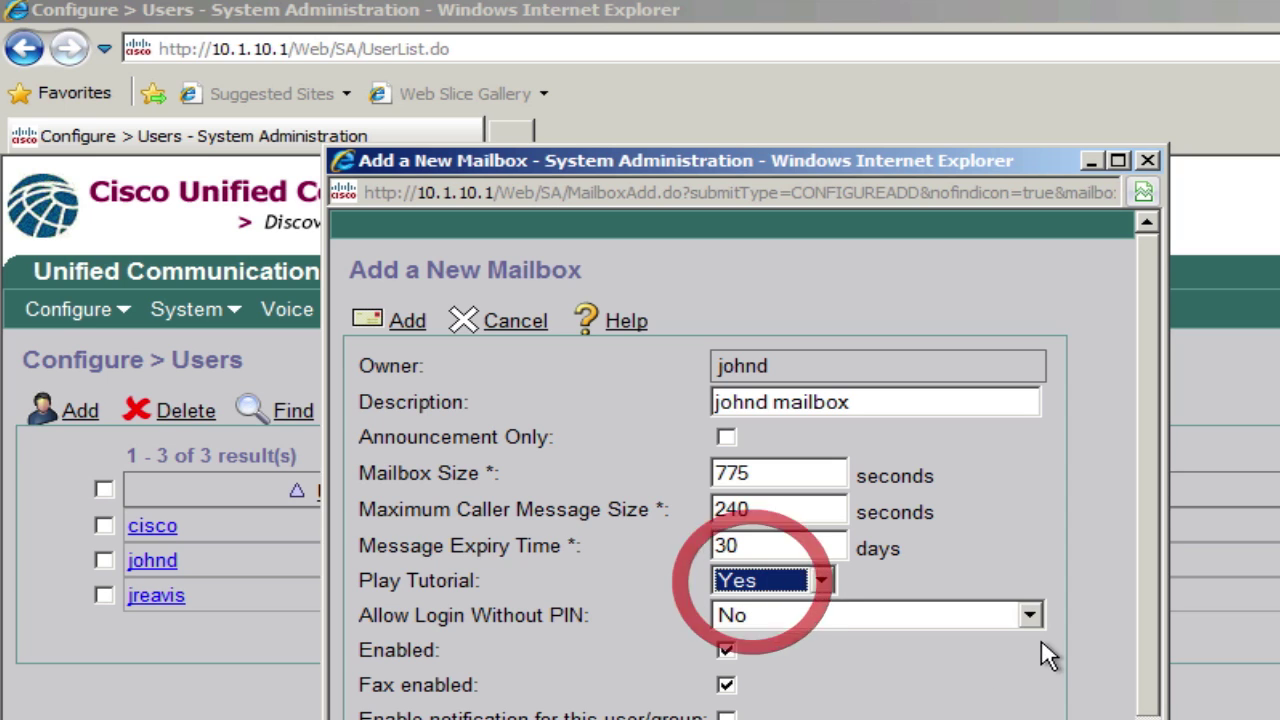
pyautogui.scroll(-1, 705, 580)
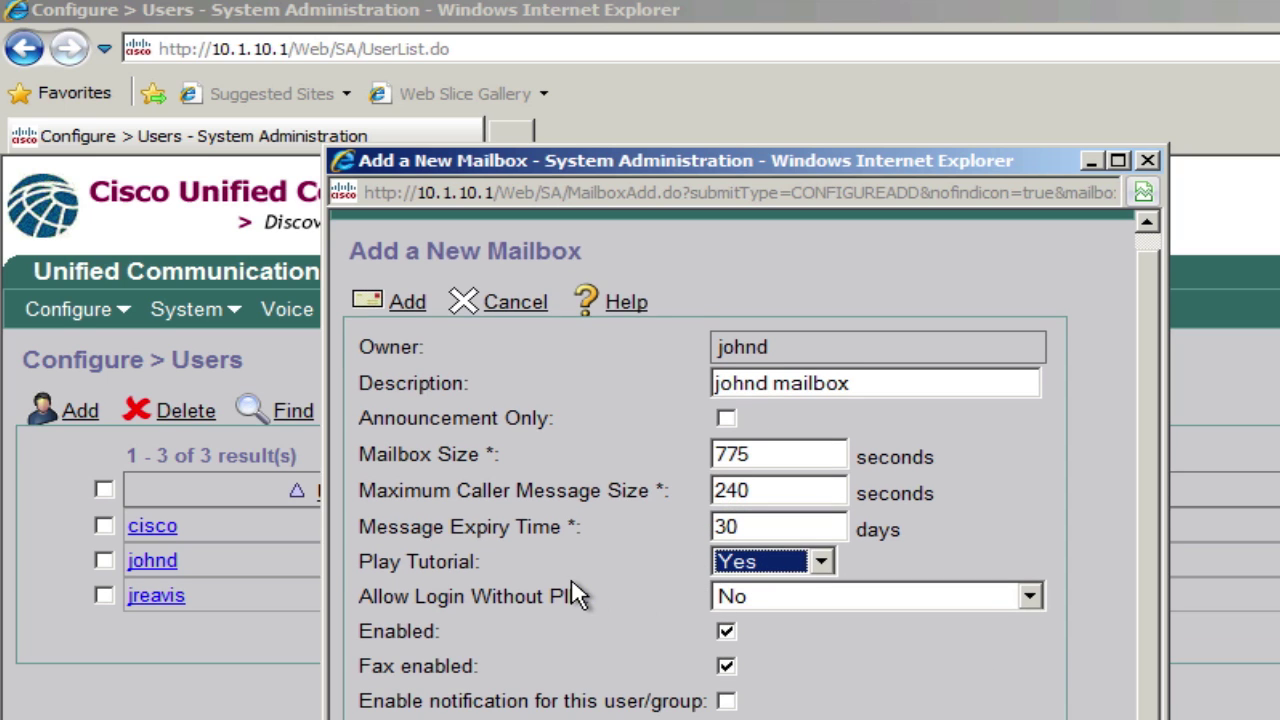
pyautogui.scroll(1, 570, 585)
pyautogui.click(405, 320)
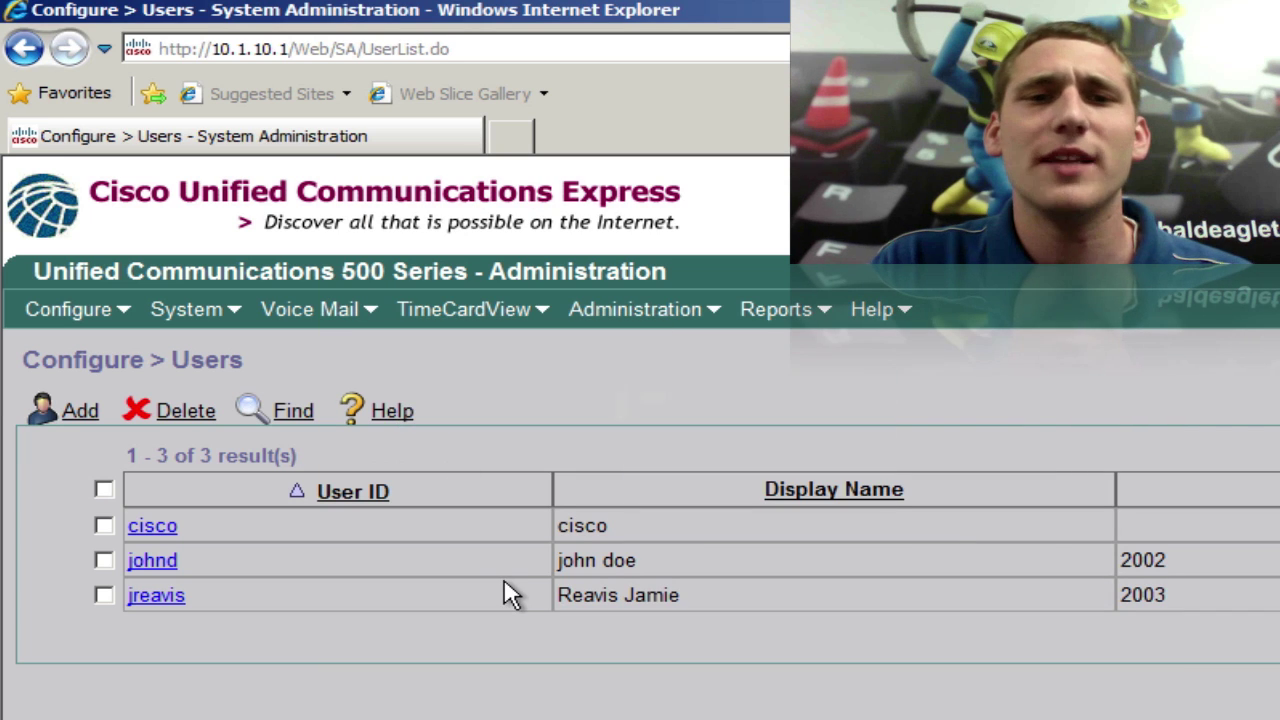
# - In the user's profile Groups tab, subscribe the user as a member of IMAPgrp
pyautogui.click(158, 562)
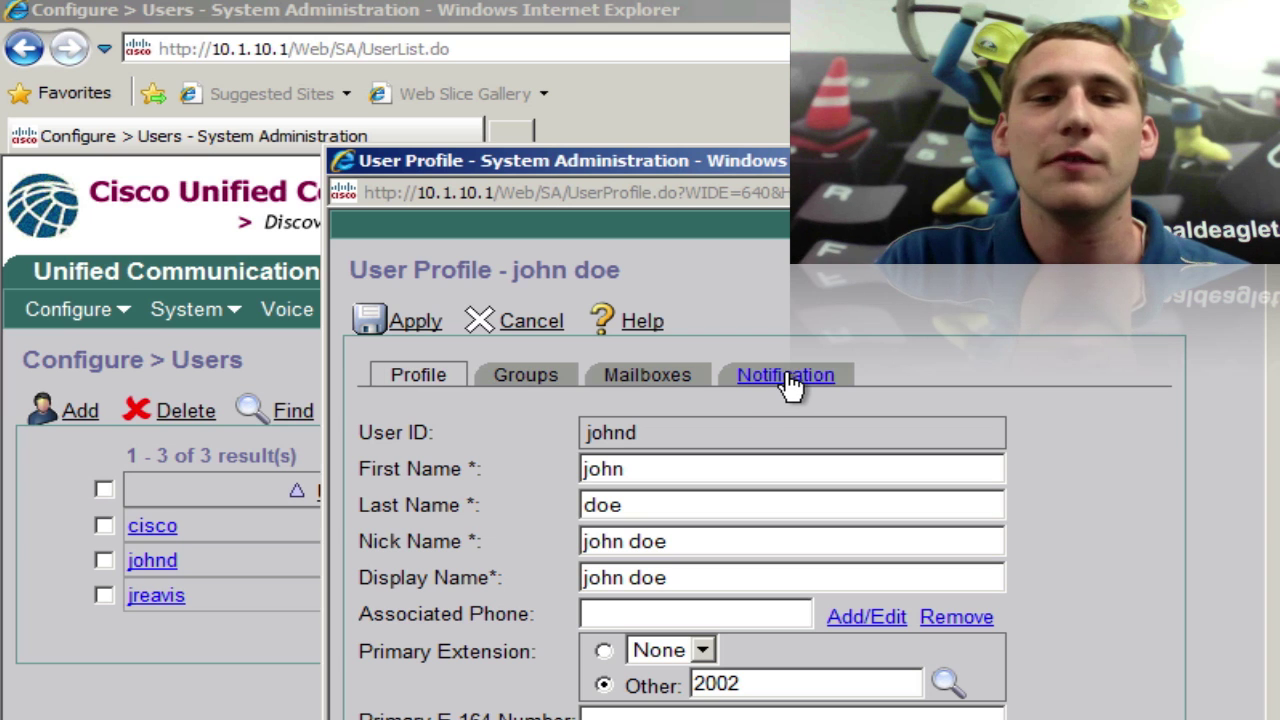
pyautogui.click(526, 378)
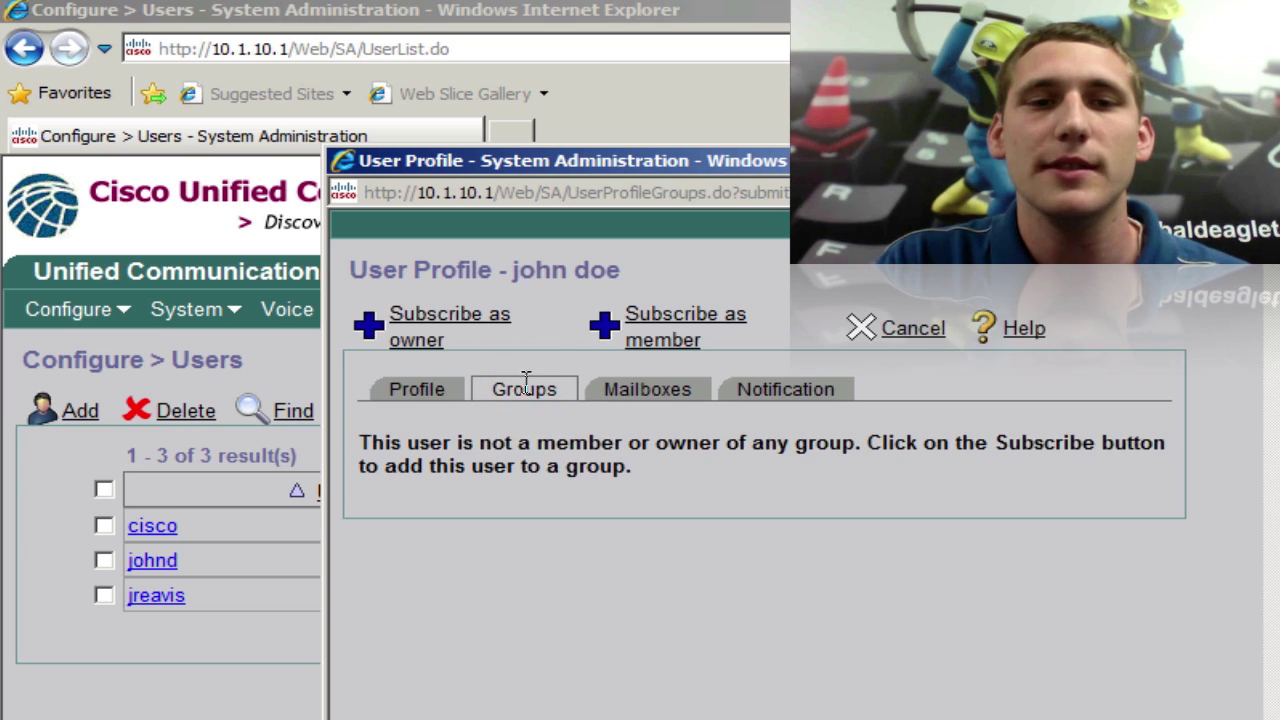
pyautogui.click(668, 342)
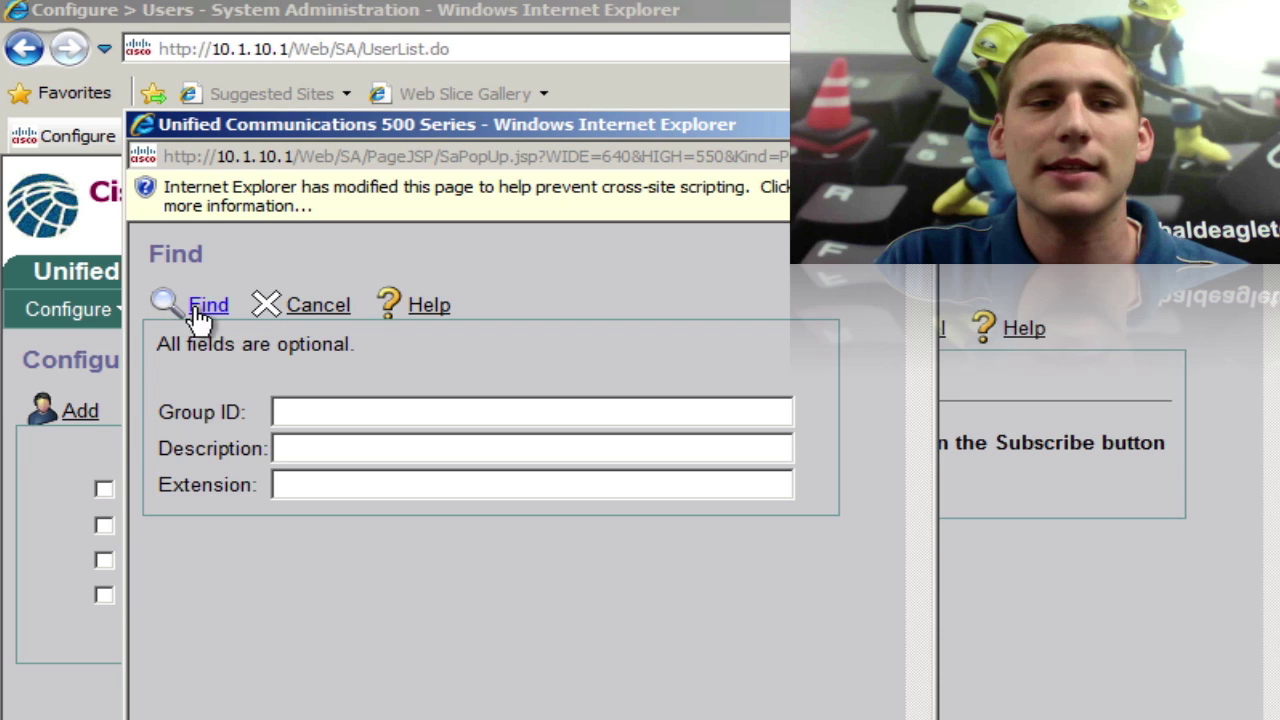
pyautogui.click(205, 305)
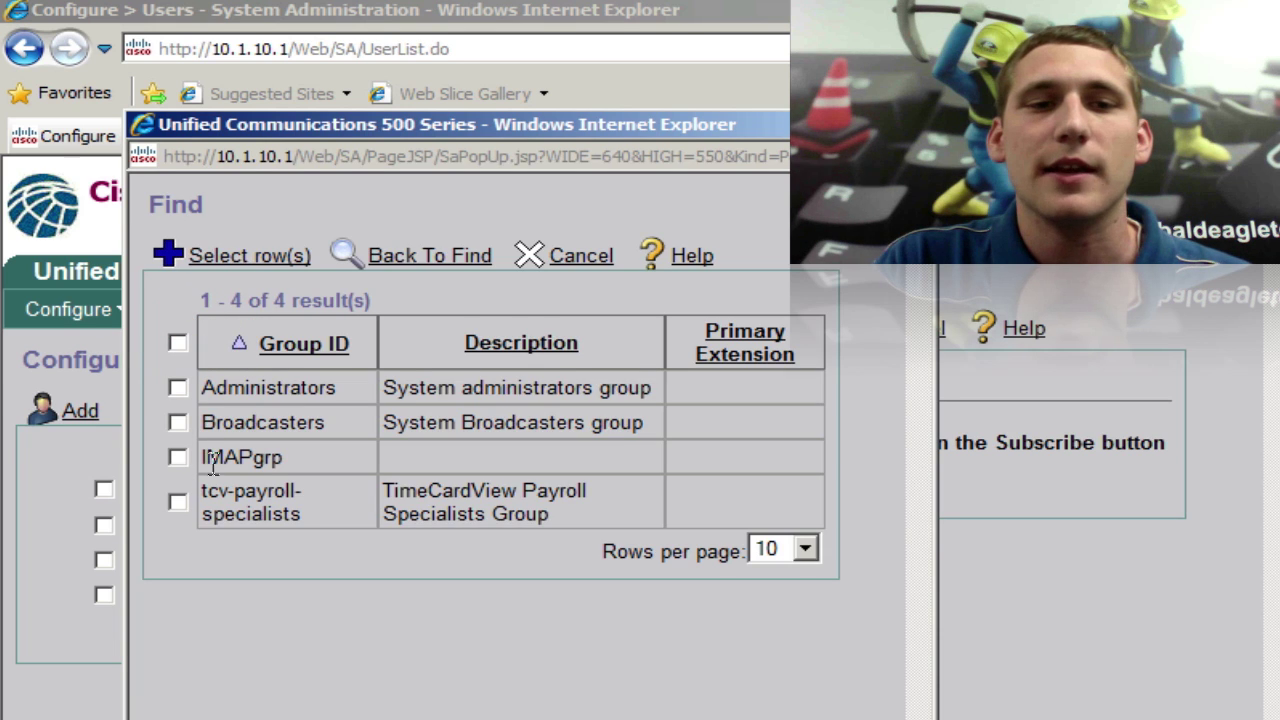
pyautogui.moveTo(211, 458); pyautogui.dragTo(294, 464)
pyautogui.click(291, 452)
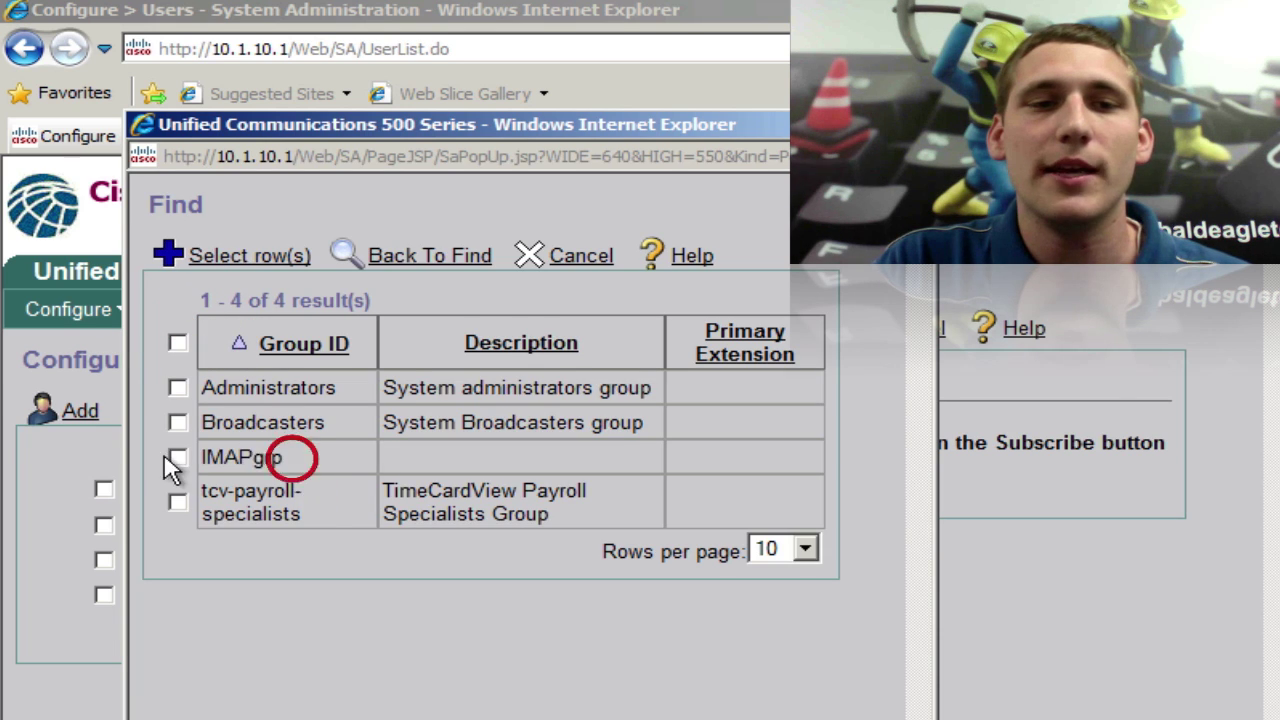
pyautogui.click(176, 457)
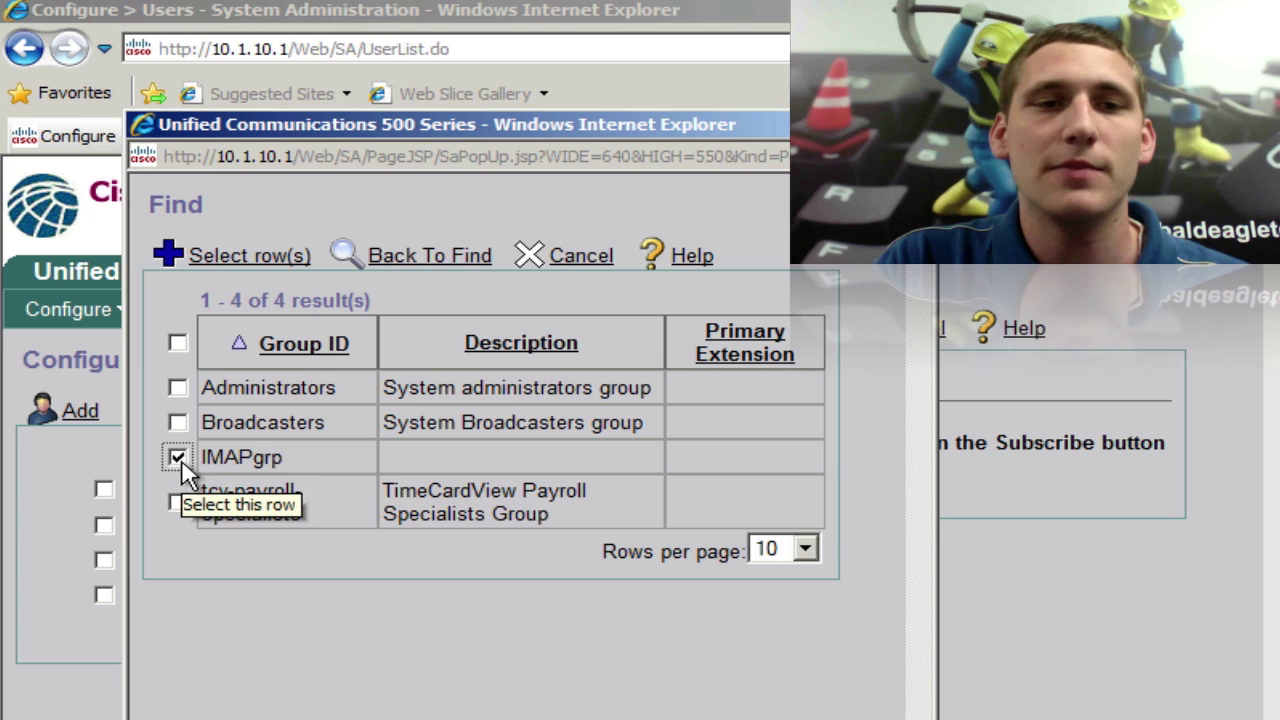
pyautogui.click(252, 262)
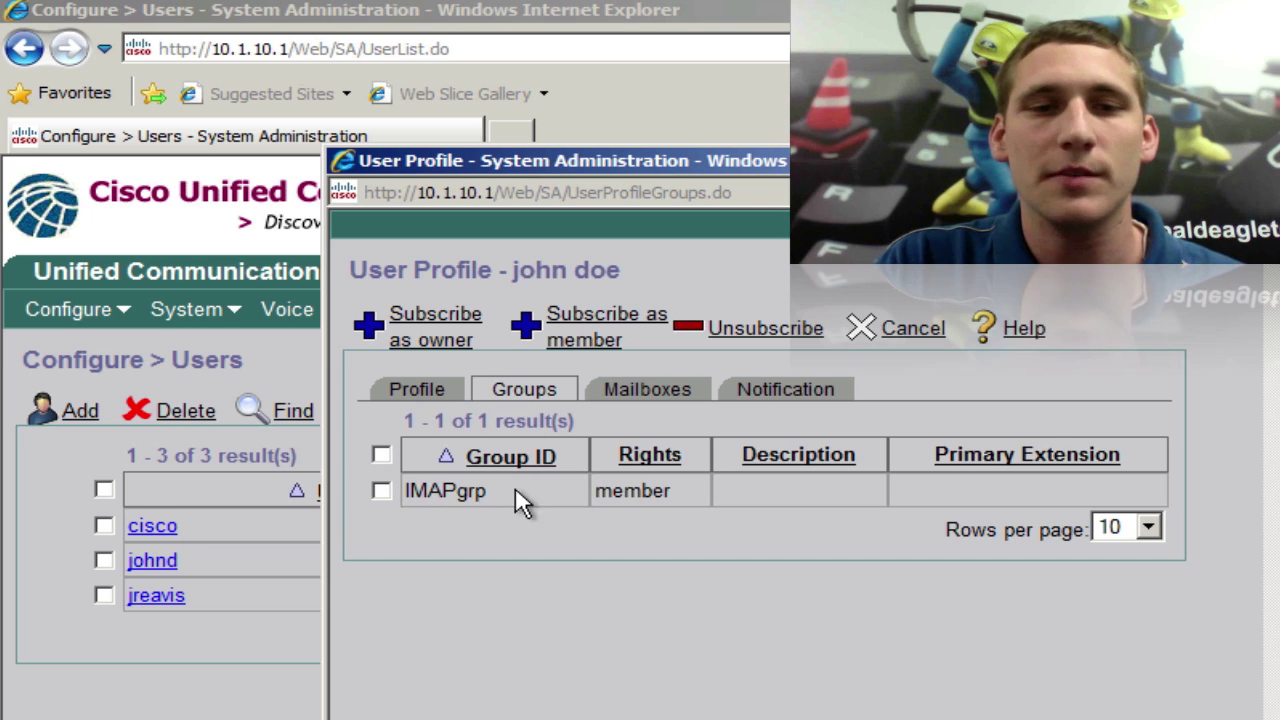
# - Confirm the IMAPgrp membership and close the User Profile window
pyautogui.click(418, 393)
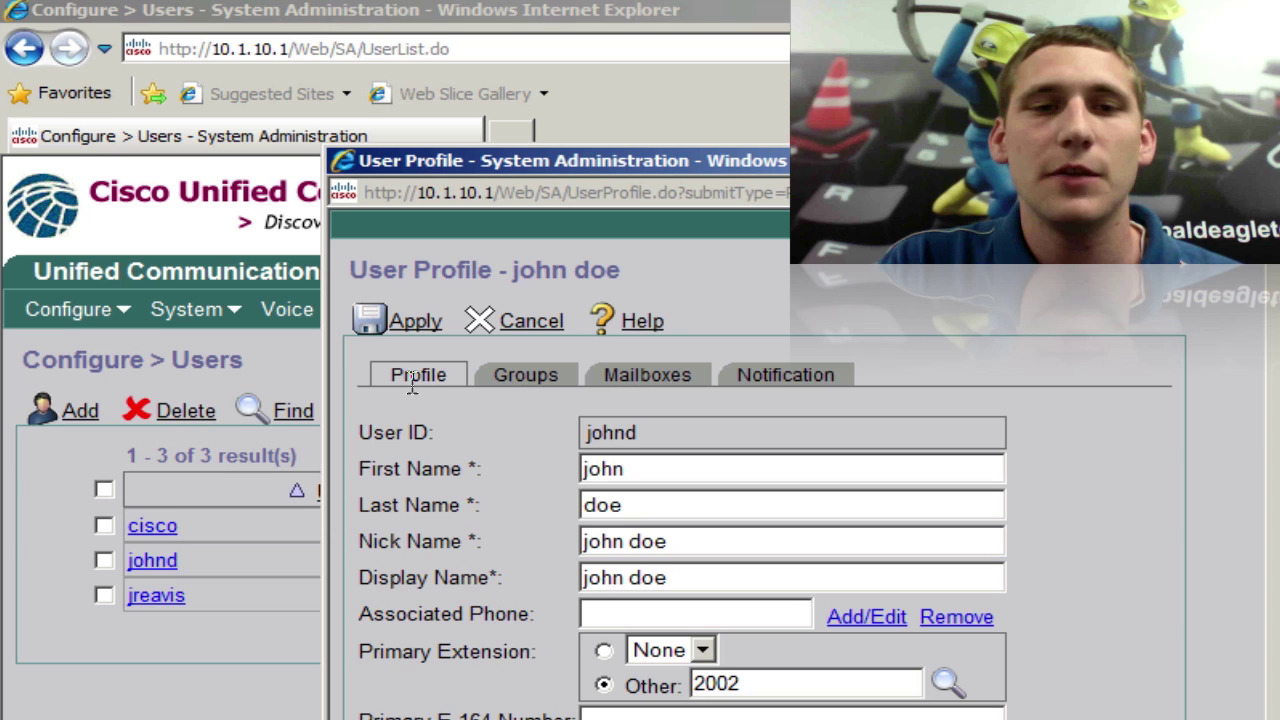
pyautogui.click(528, 382)
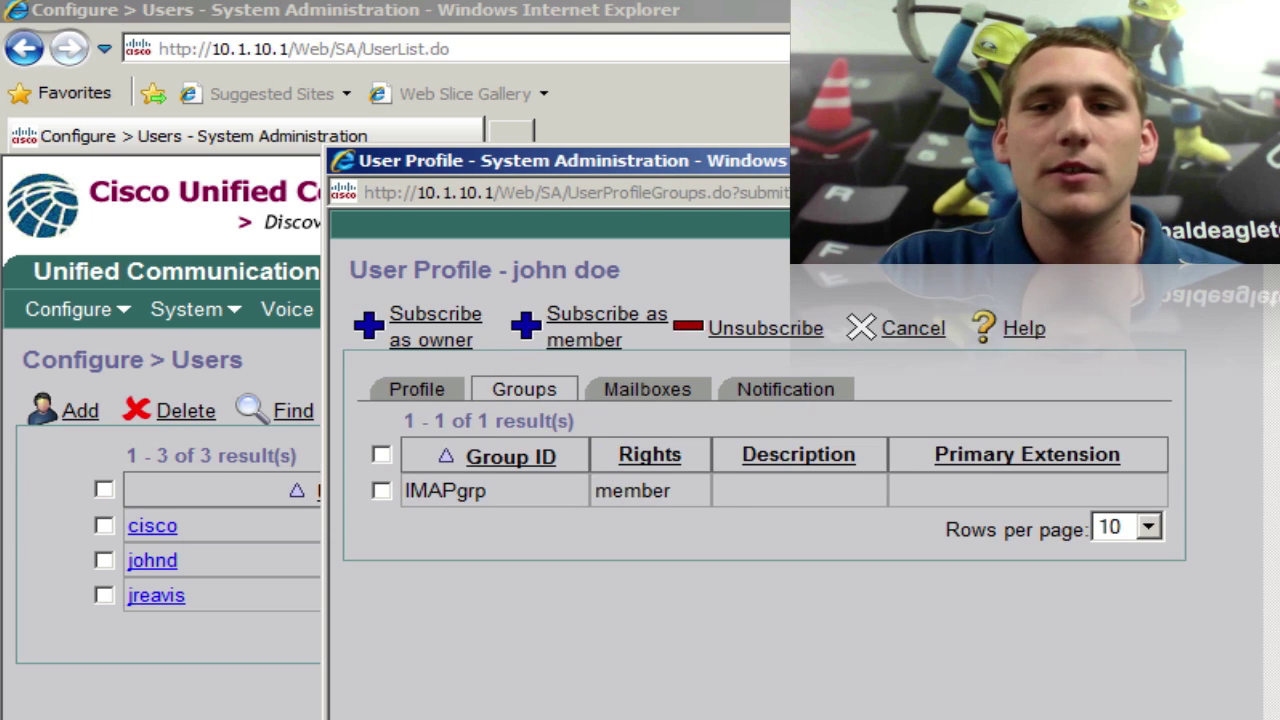
pyautogui.click(912, 328)
pyautogui.click(635, 309)
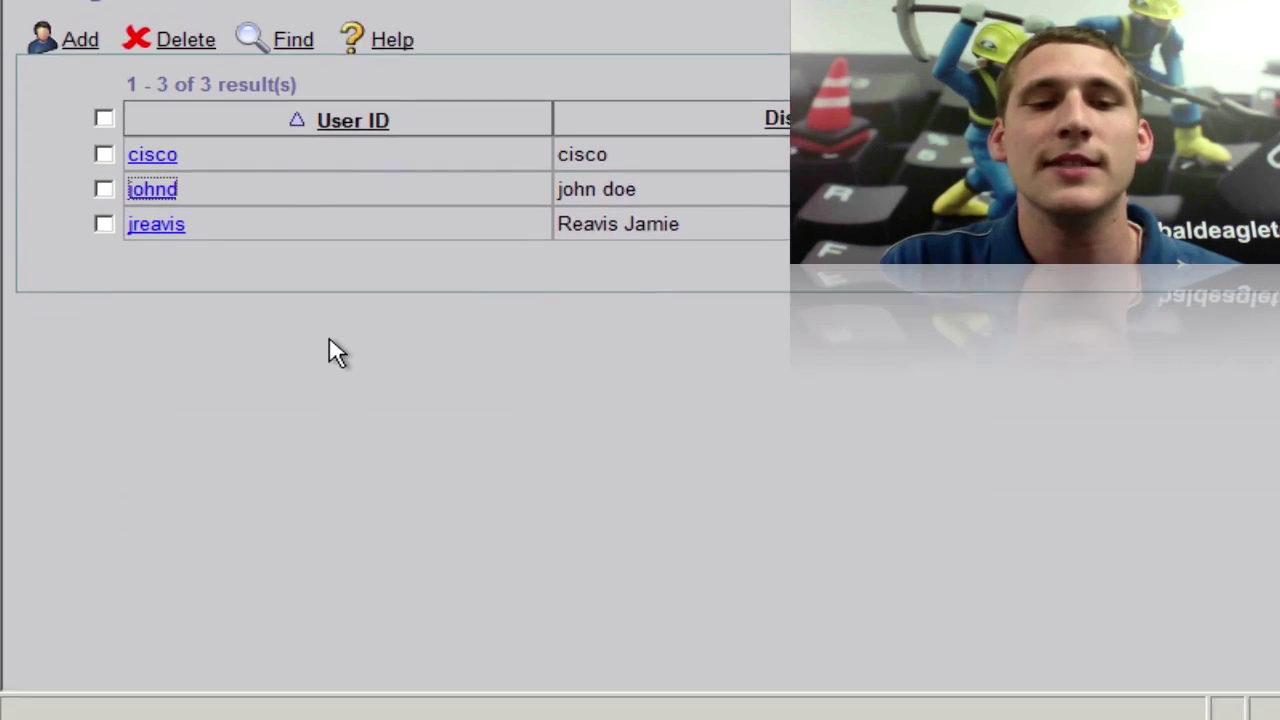
# - Open the Control Panel from Start in small-icon view
pyautogui.click(55, 672)
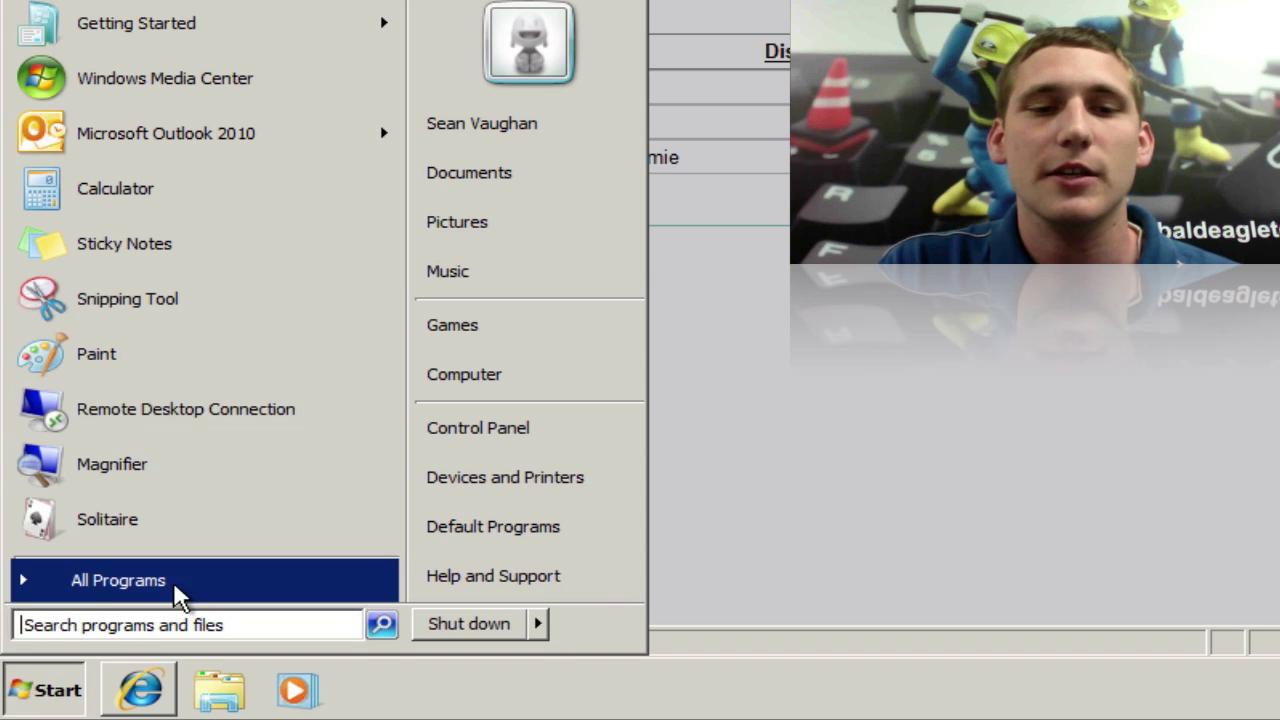
pyautogui.click(463, 436)
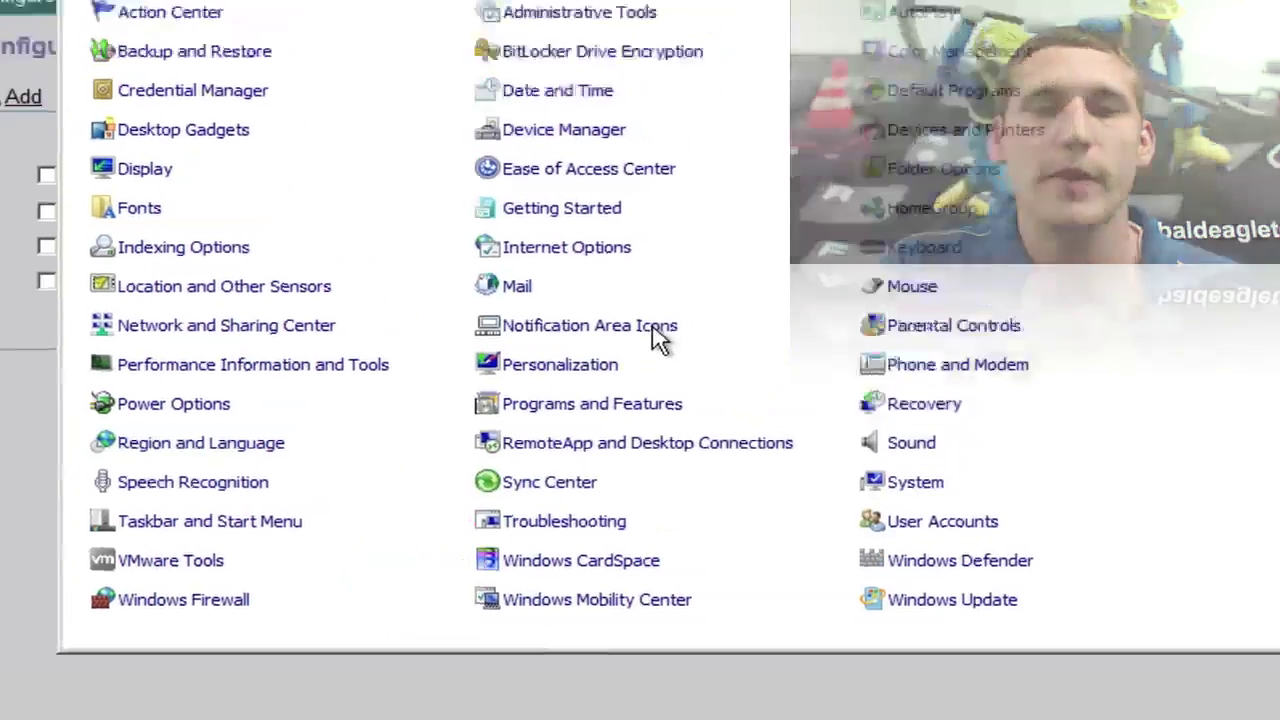
pyautogui.click(1075, 125)
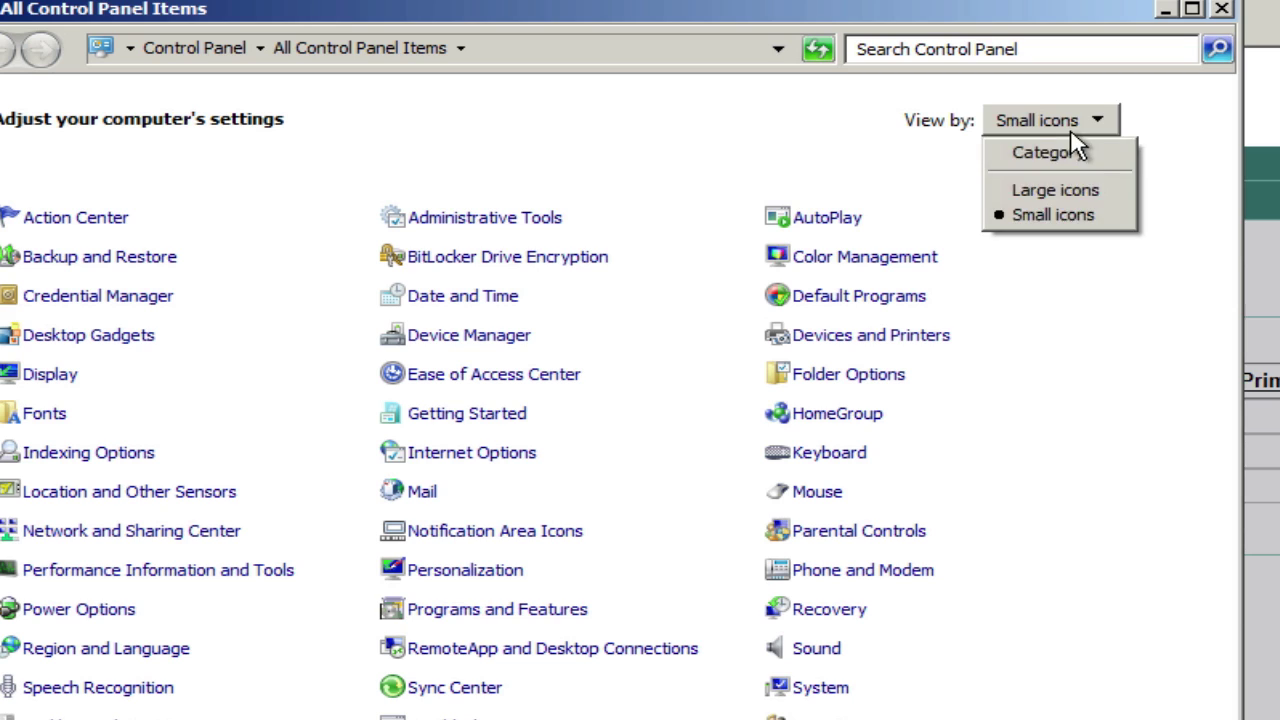
pyautogui.click(1040, 222)
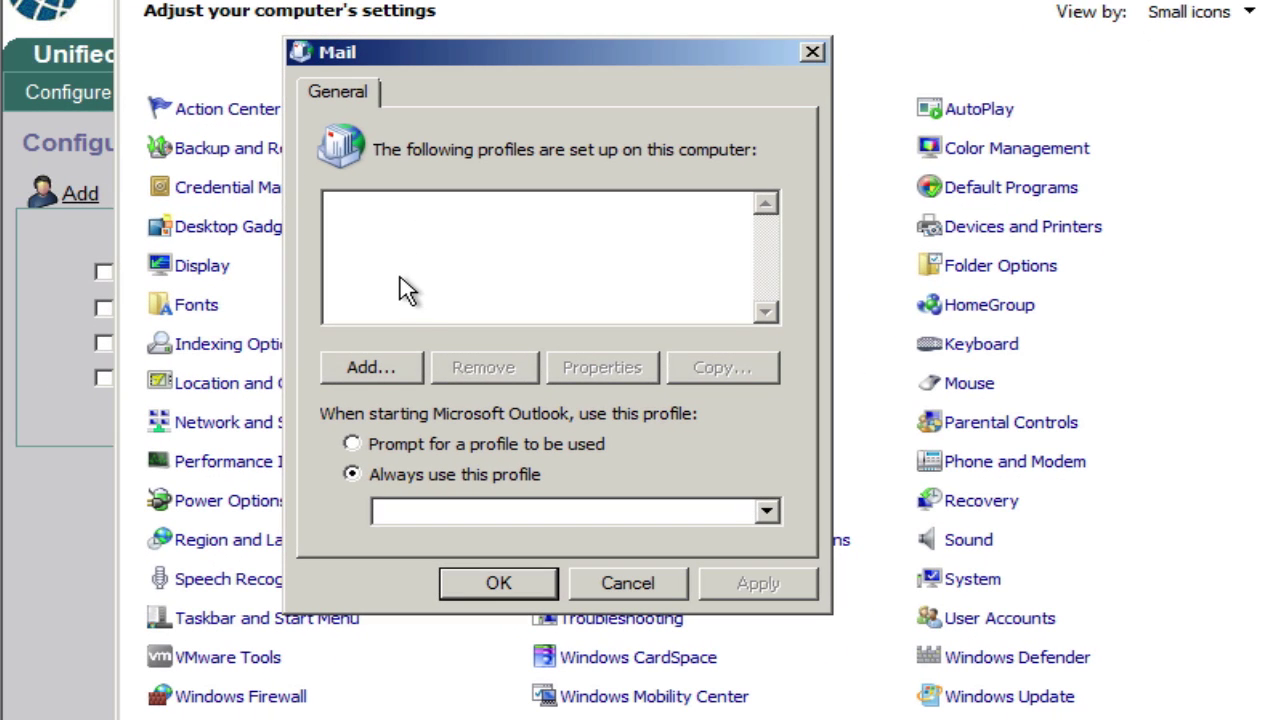
# - In Mail settings, add a new mail profile named for the user
pyautogui.click(366, 370)
pyautogui.click(385, 245)
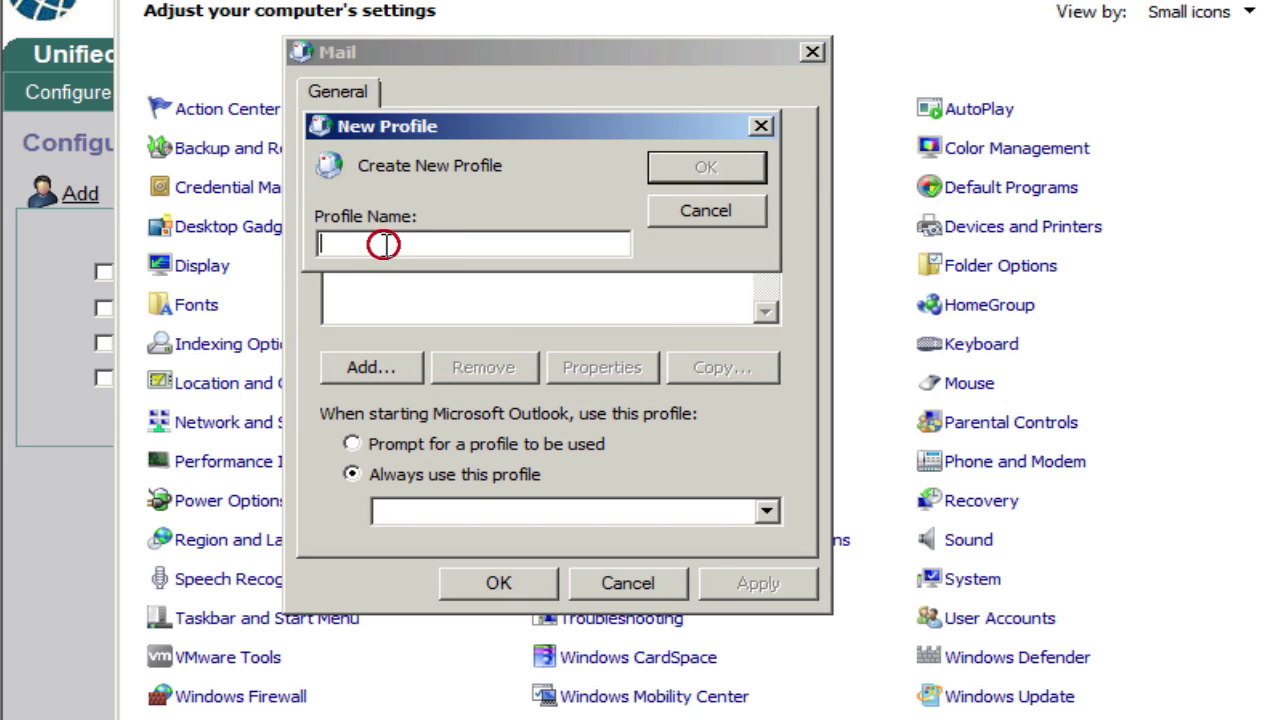
pyautogui.write('John')
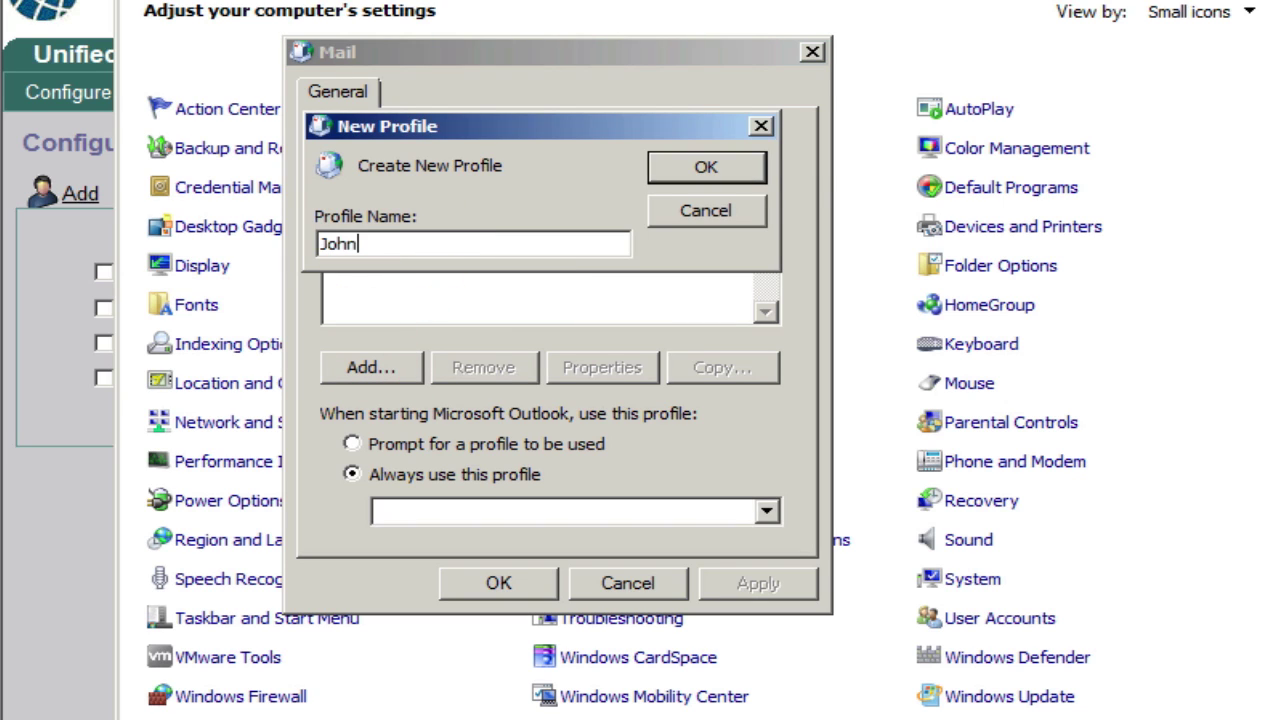
pyautogui.click(670, 180)
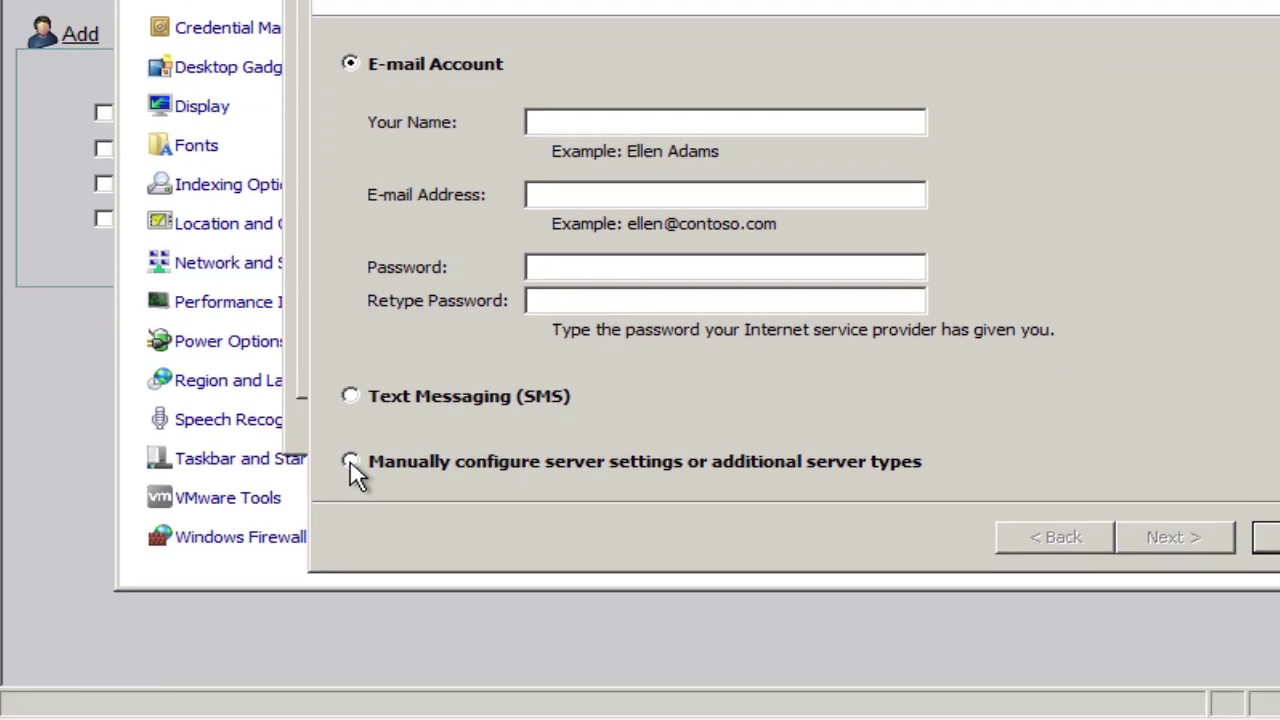
# - Choose manual server configuration and select Internet E-mail as the service type
pyautogui.click(351, 622)
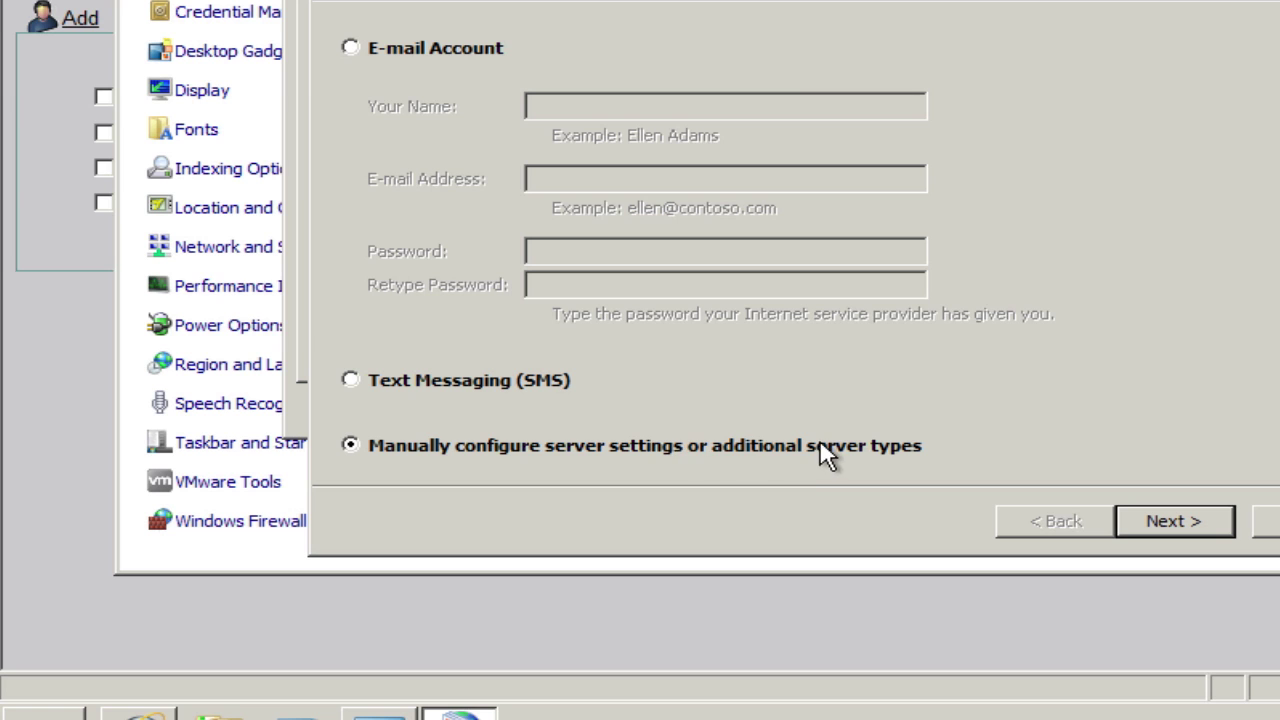
pyautogui.click(1147, 520)
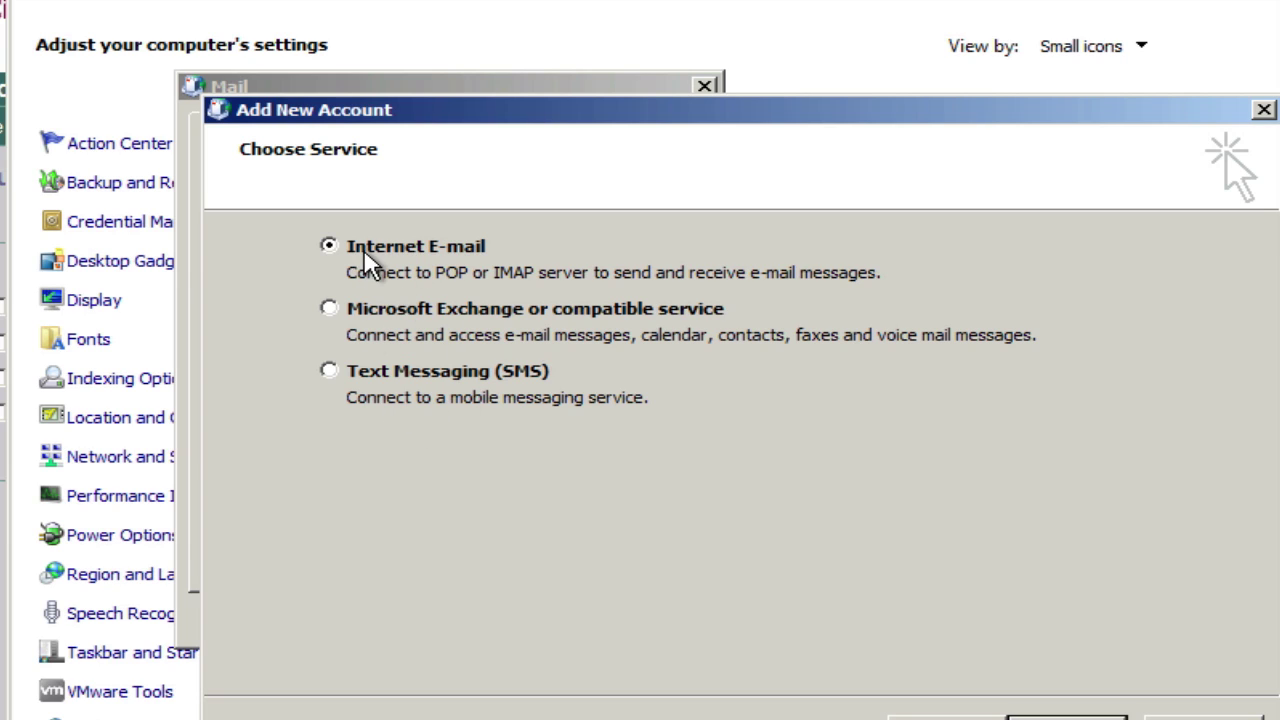
pyautogui.click(328, 245)
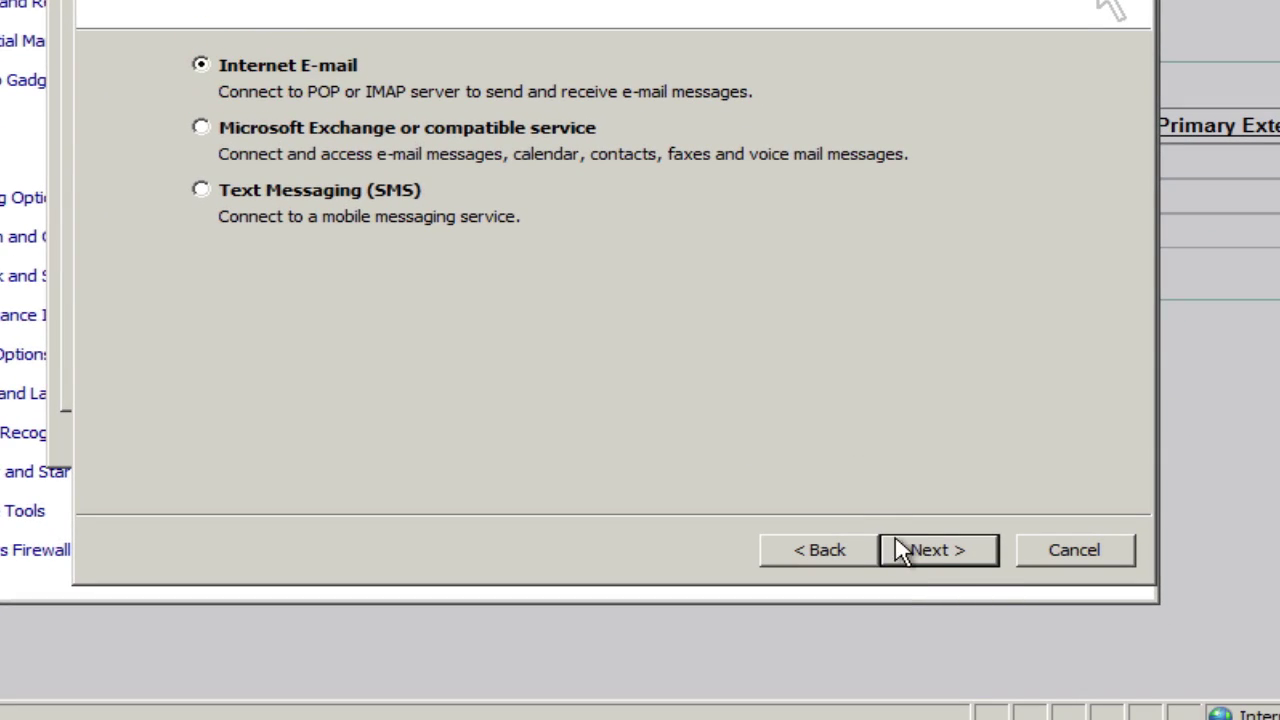
# - Enter the account holder's name and e-mail address on the Internet E-mail settings form
pyautogui.click(905, 551)
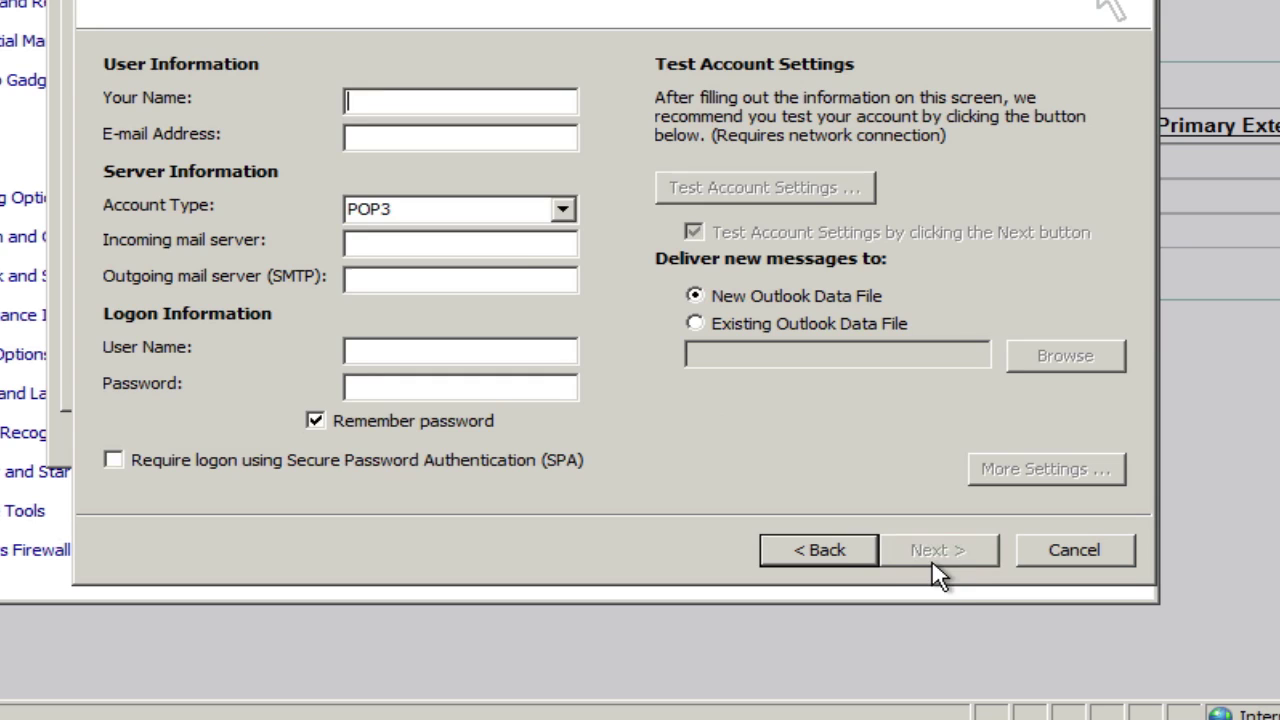
pyautogui.click(406, 105)
pyautogui.write('John Doe')
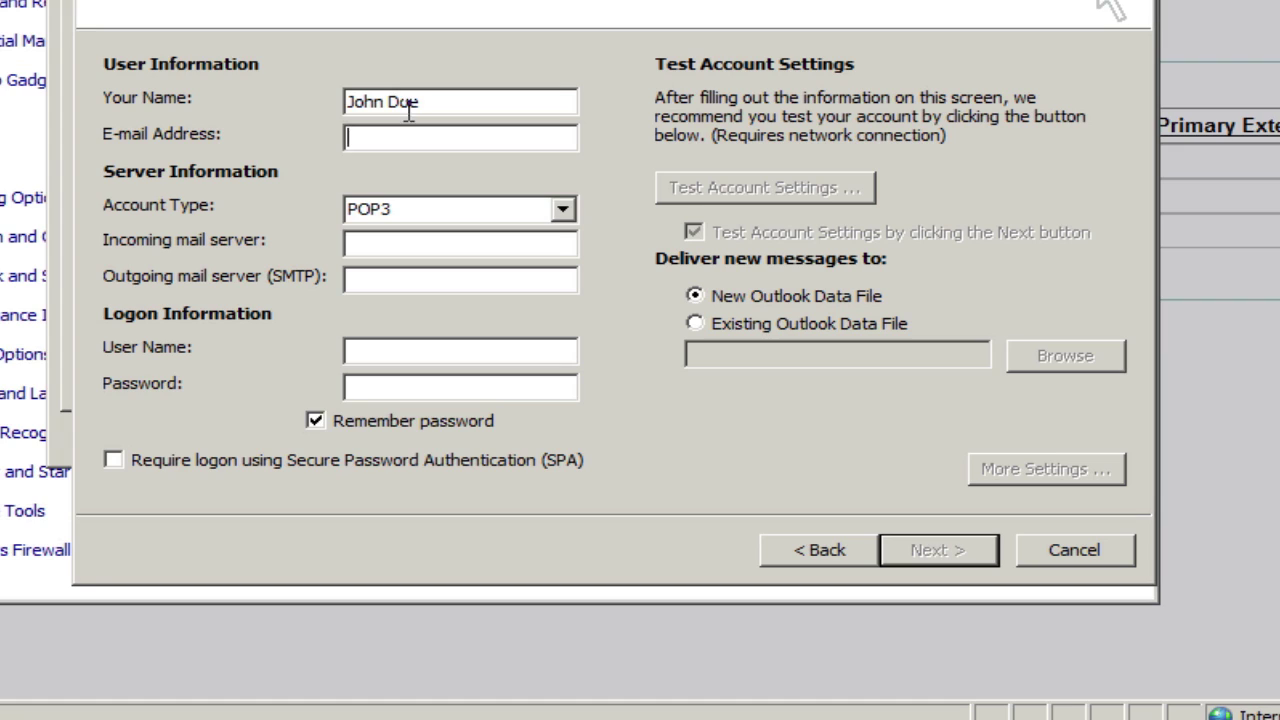
pyautogui.write('johnd@10.1.10.1')
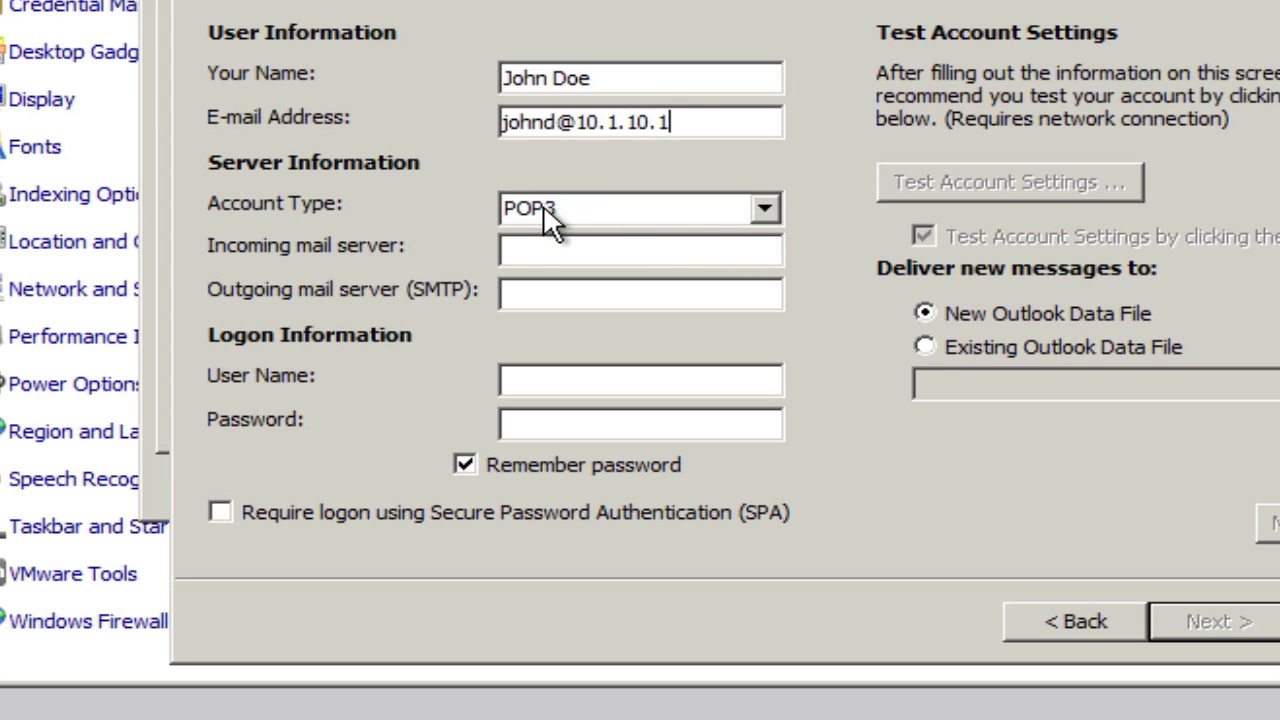
# - Set account type IMAP with server 10.1.10.1, enter the password, disable the test, and continue
pyautogui.click(757, 208)
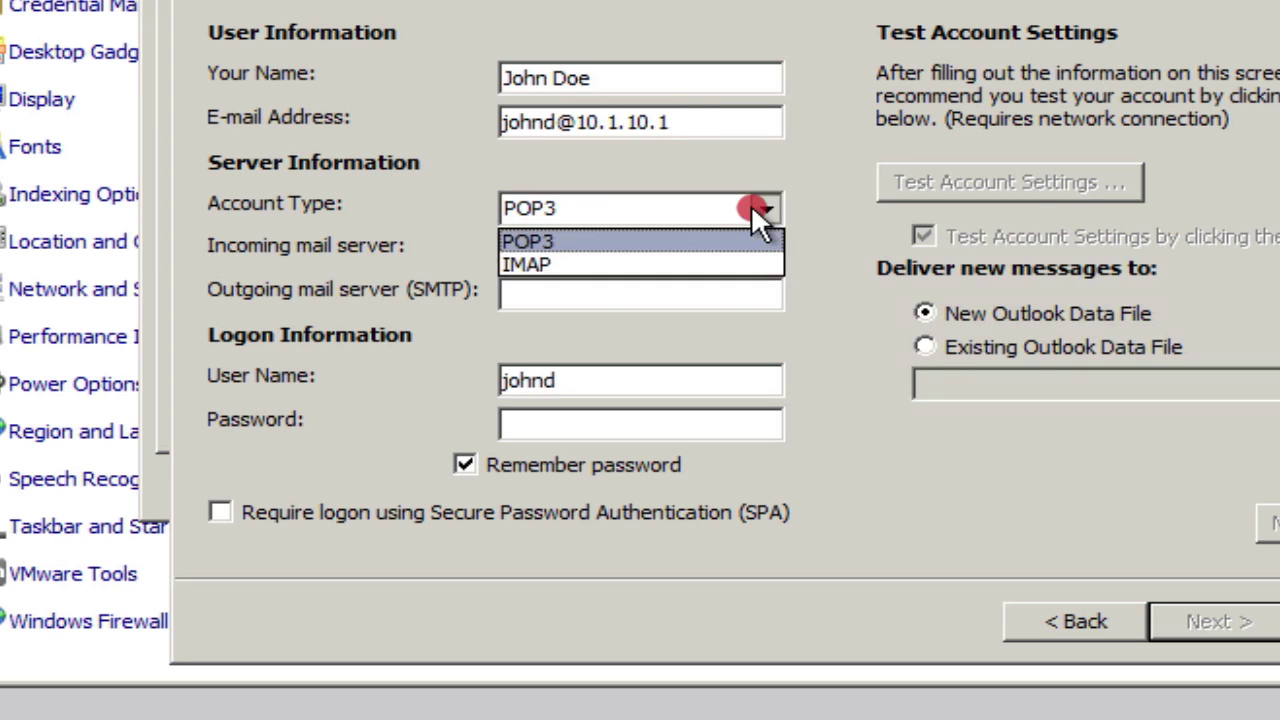
pyautogui.click(642, 264)
pyautogui.click(563, 257)
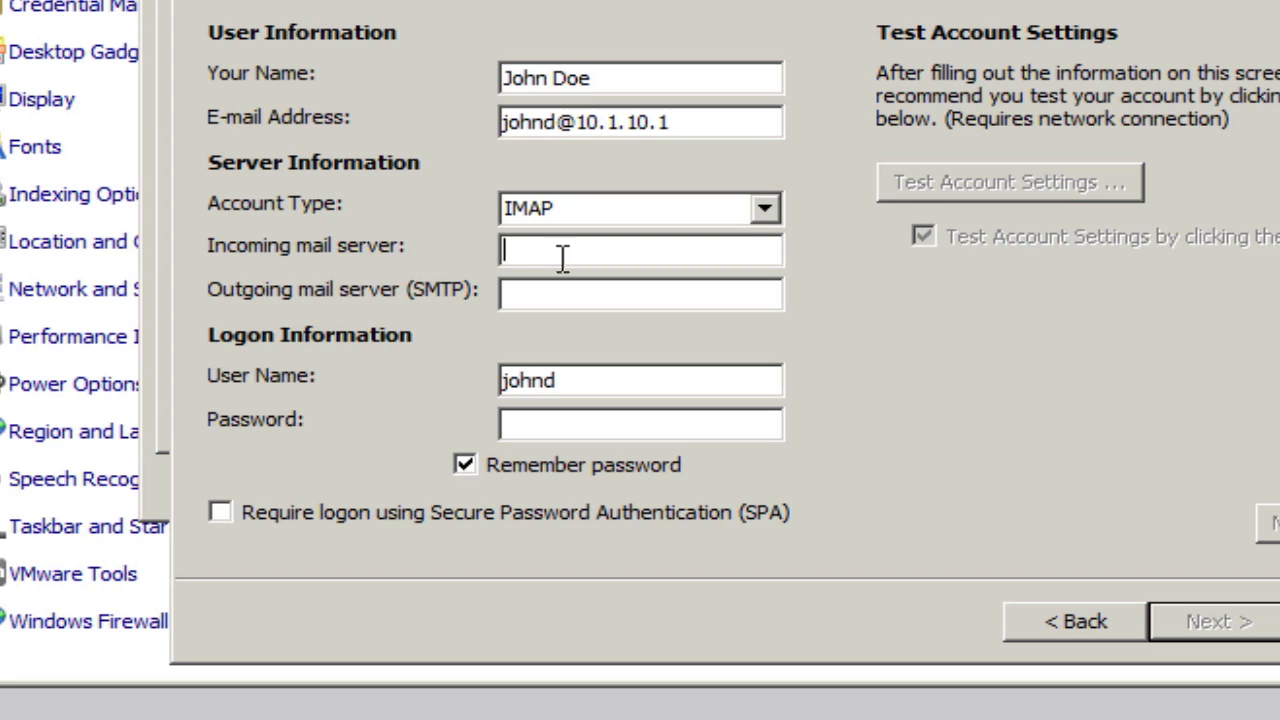
pyautogui.write('10.1')
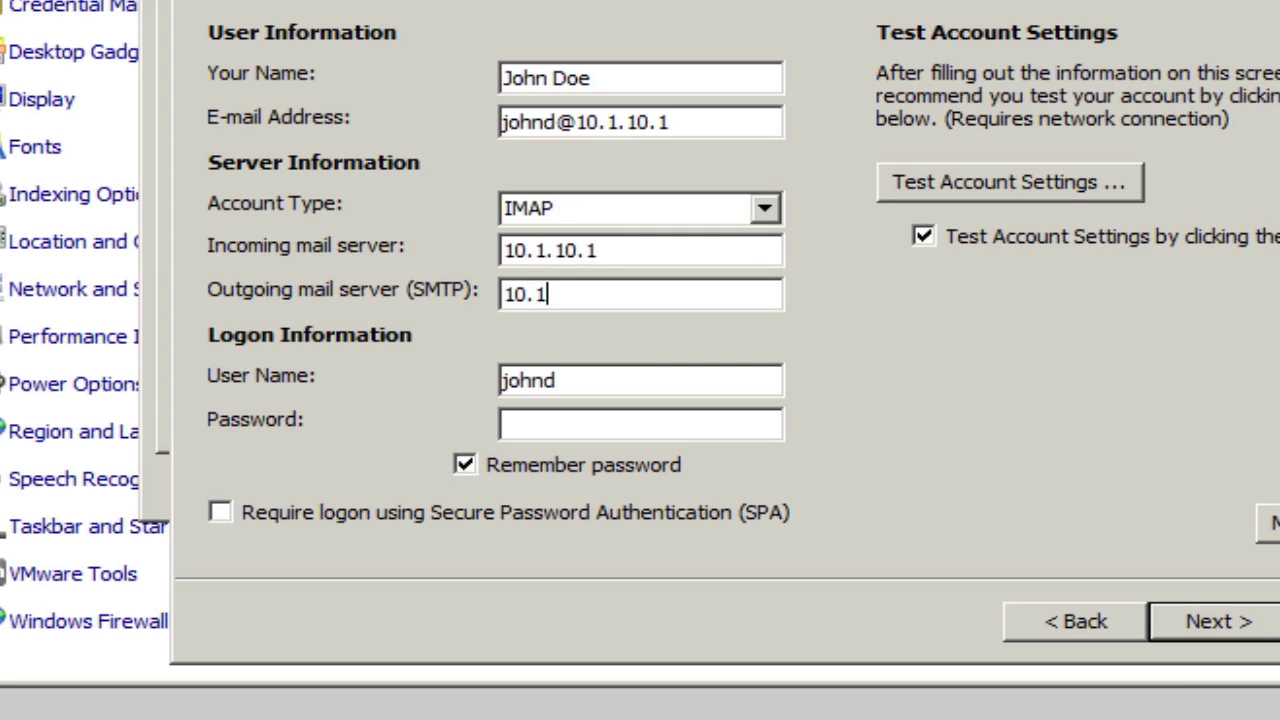
pyautogui.write('0.1.10.1')
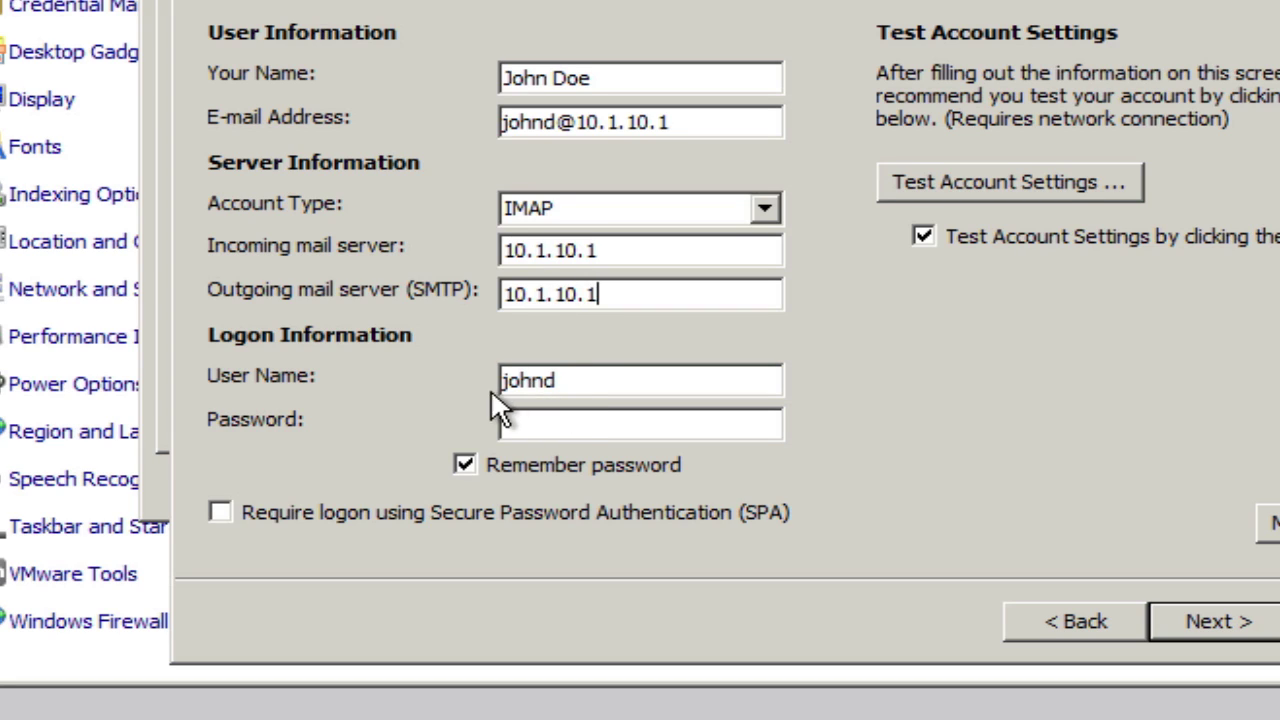
pyautogui.click(547, 429)
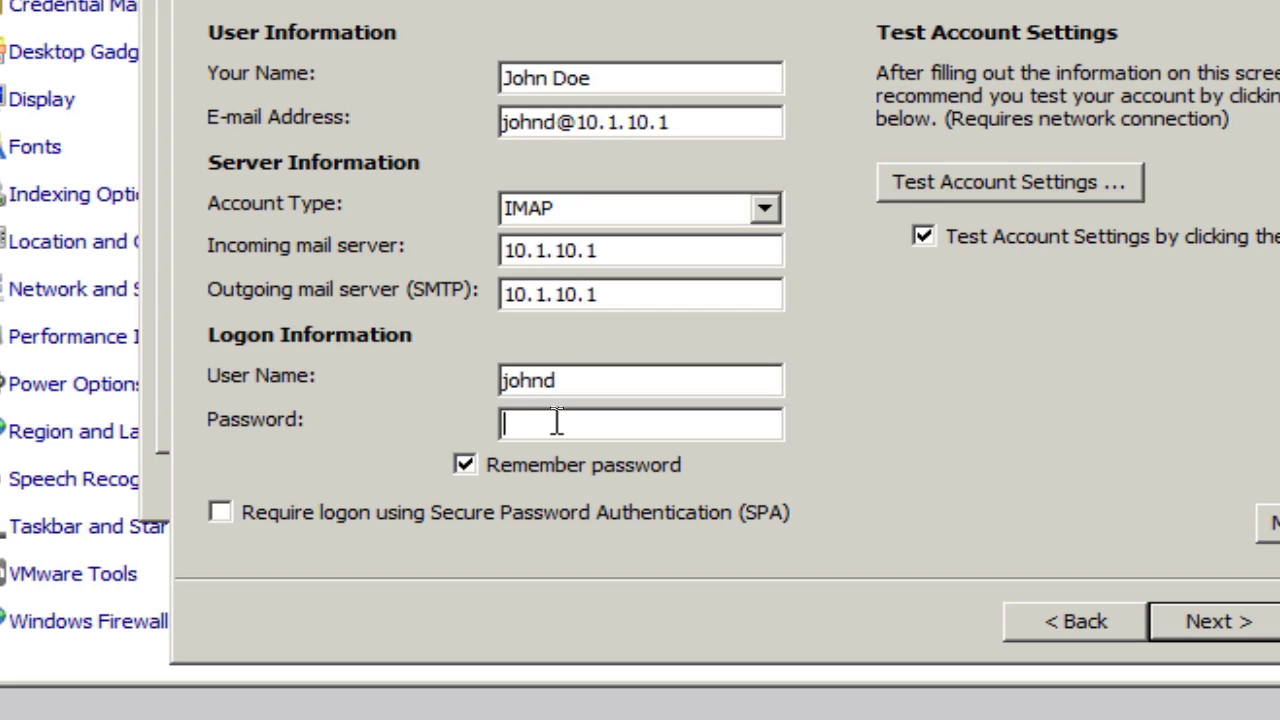
pyautogui.click(557, 422)
pyautogui.write('*')
pyautogui.click(922, 236)
pyautogui.click(1218, 621)
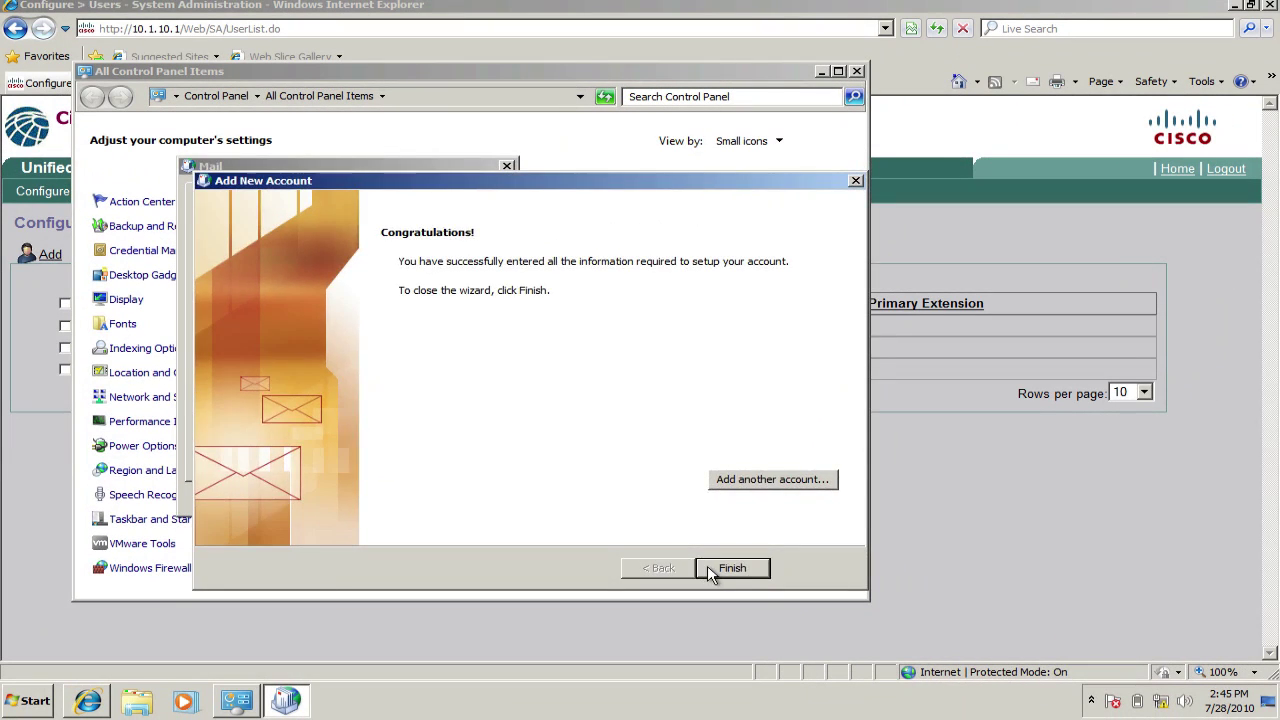
# - Finish the wizard, close the Mail settings, and launch Microsoft Outlook 2010 from Start
pyautogui.click(760, 510)
pyautogui.click(311, 497)
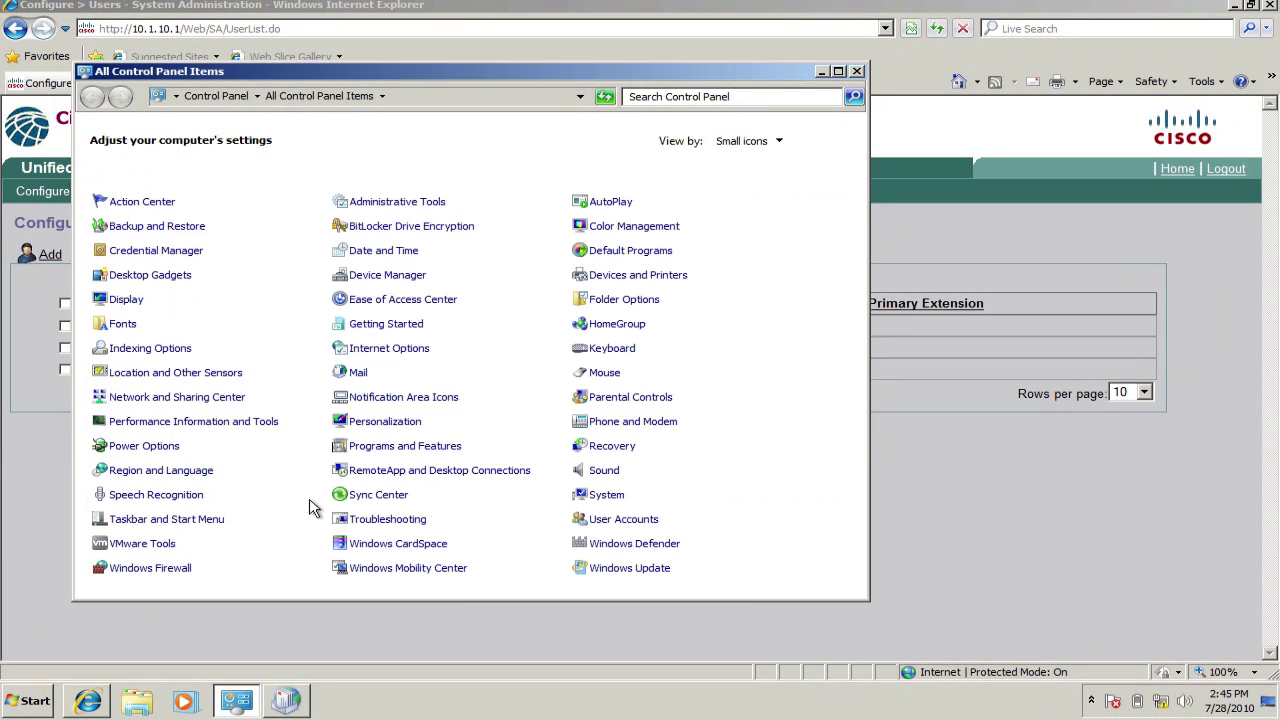
pyautogui.click(15, 708)
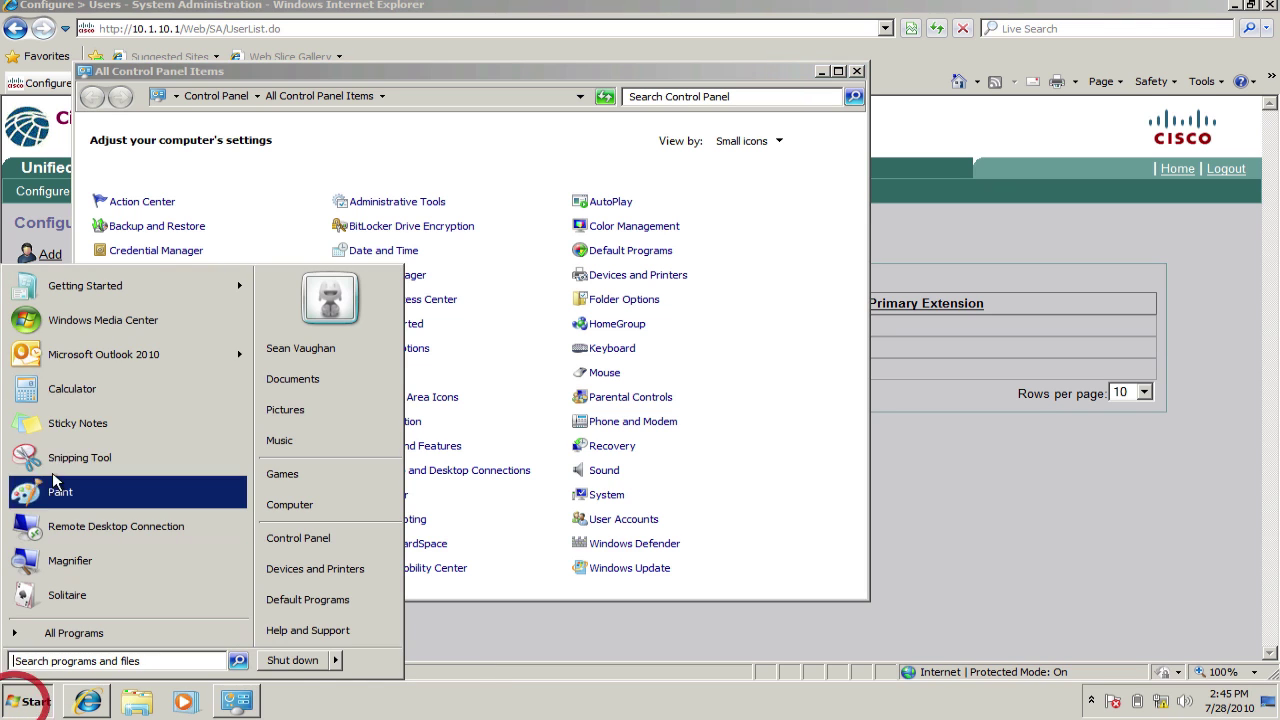
pyautogui.click(80, 354)
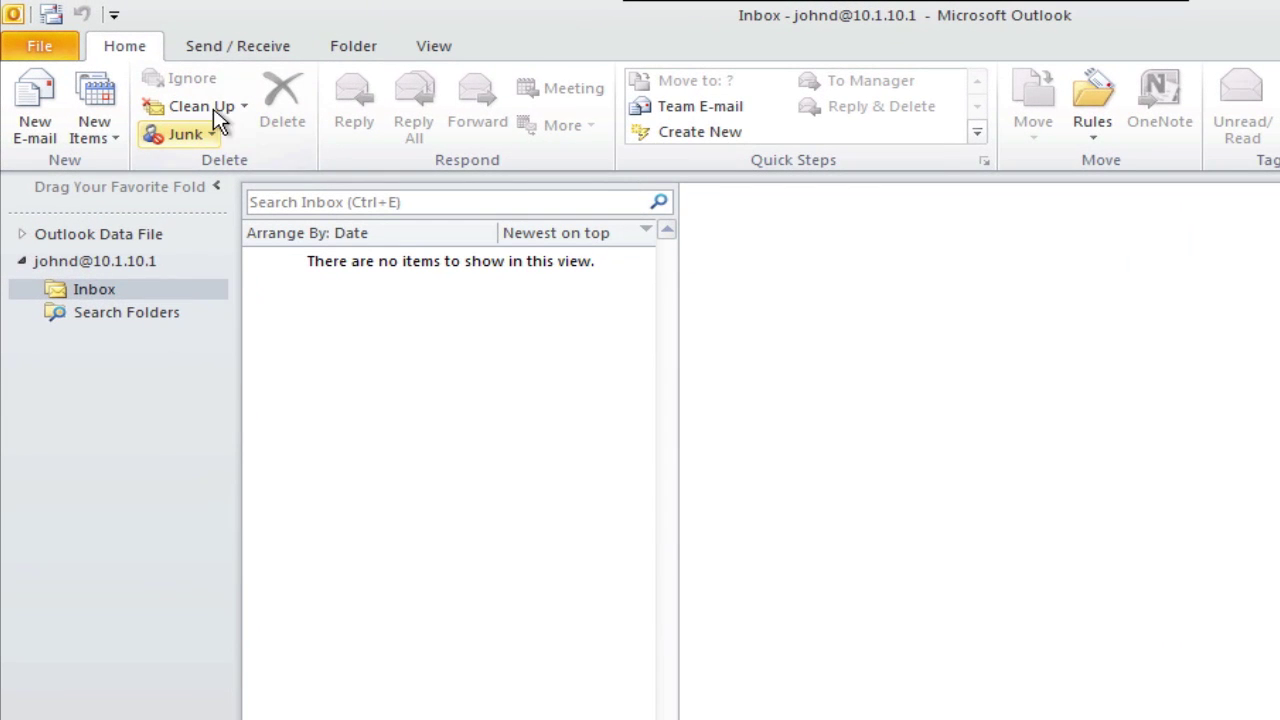
# - Send/receive all folders, then play and stop the 2003 voicemail's 152 KB .wav attachment
pyautogui.click(221, 48)
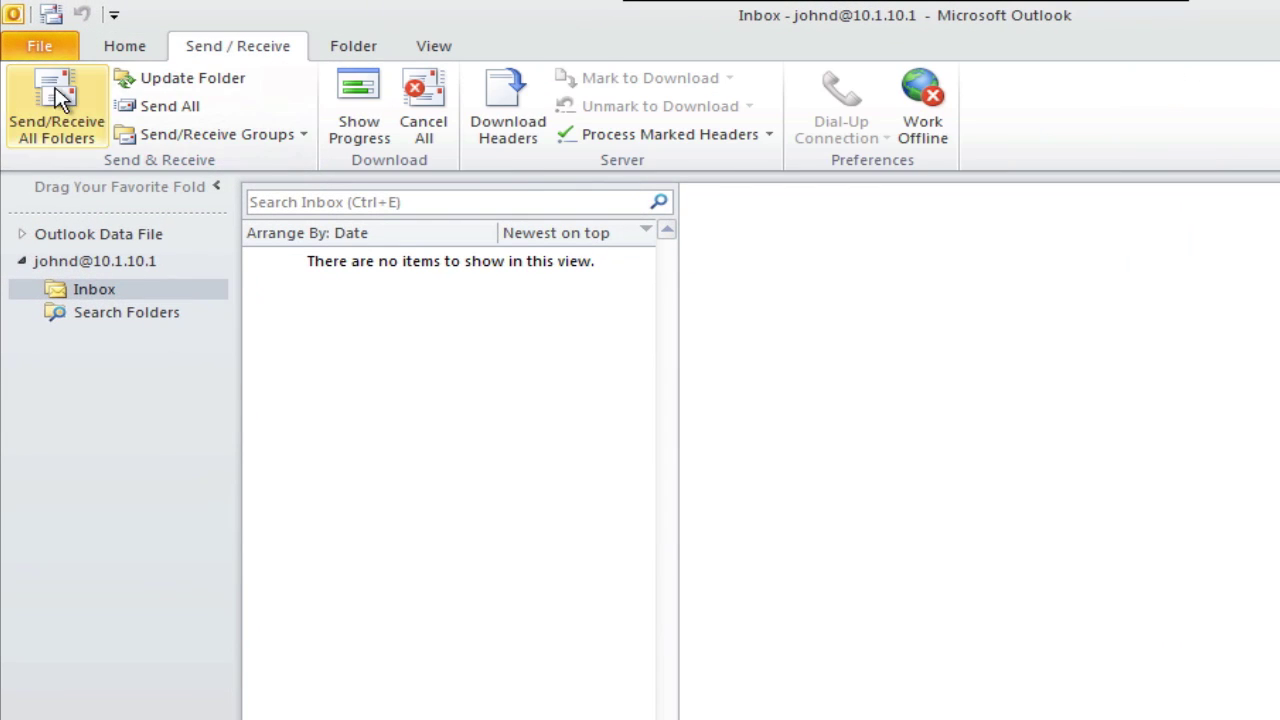
pyautogui.click(57, 100)
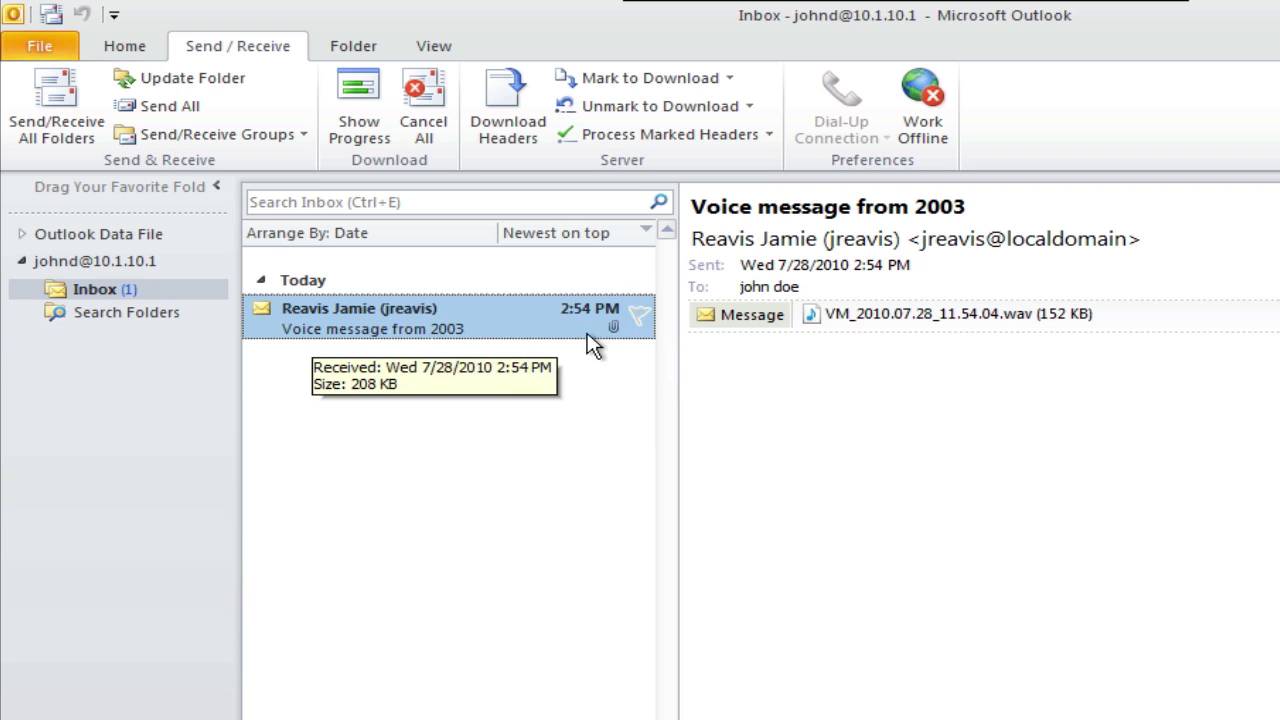
pyautogui.doubleClick(893, 318)
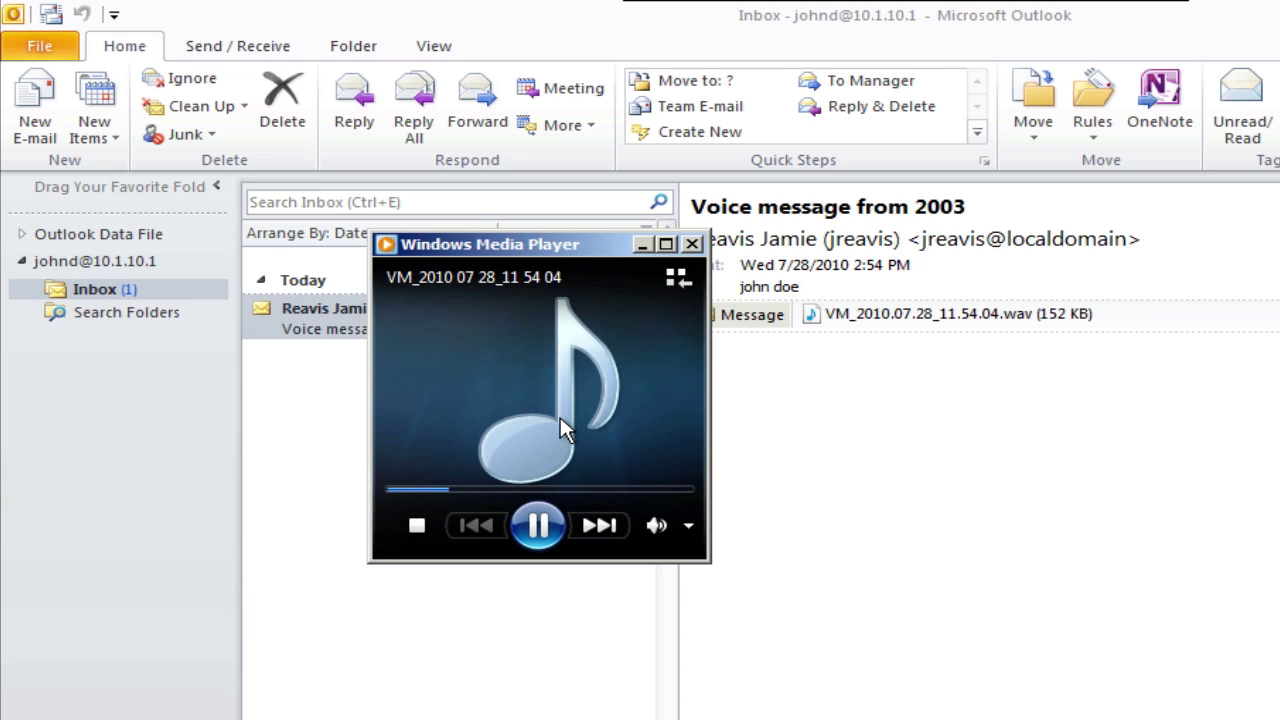
pyautogui.click(416, 535)
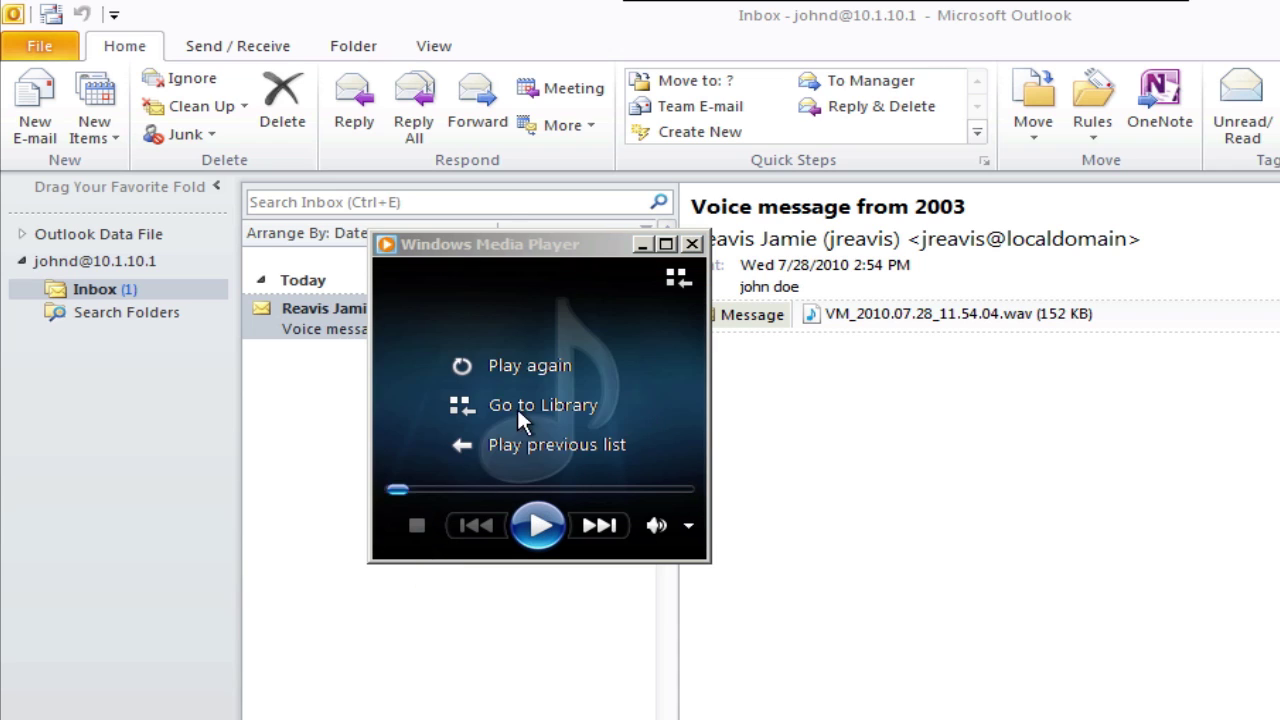